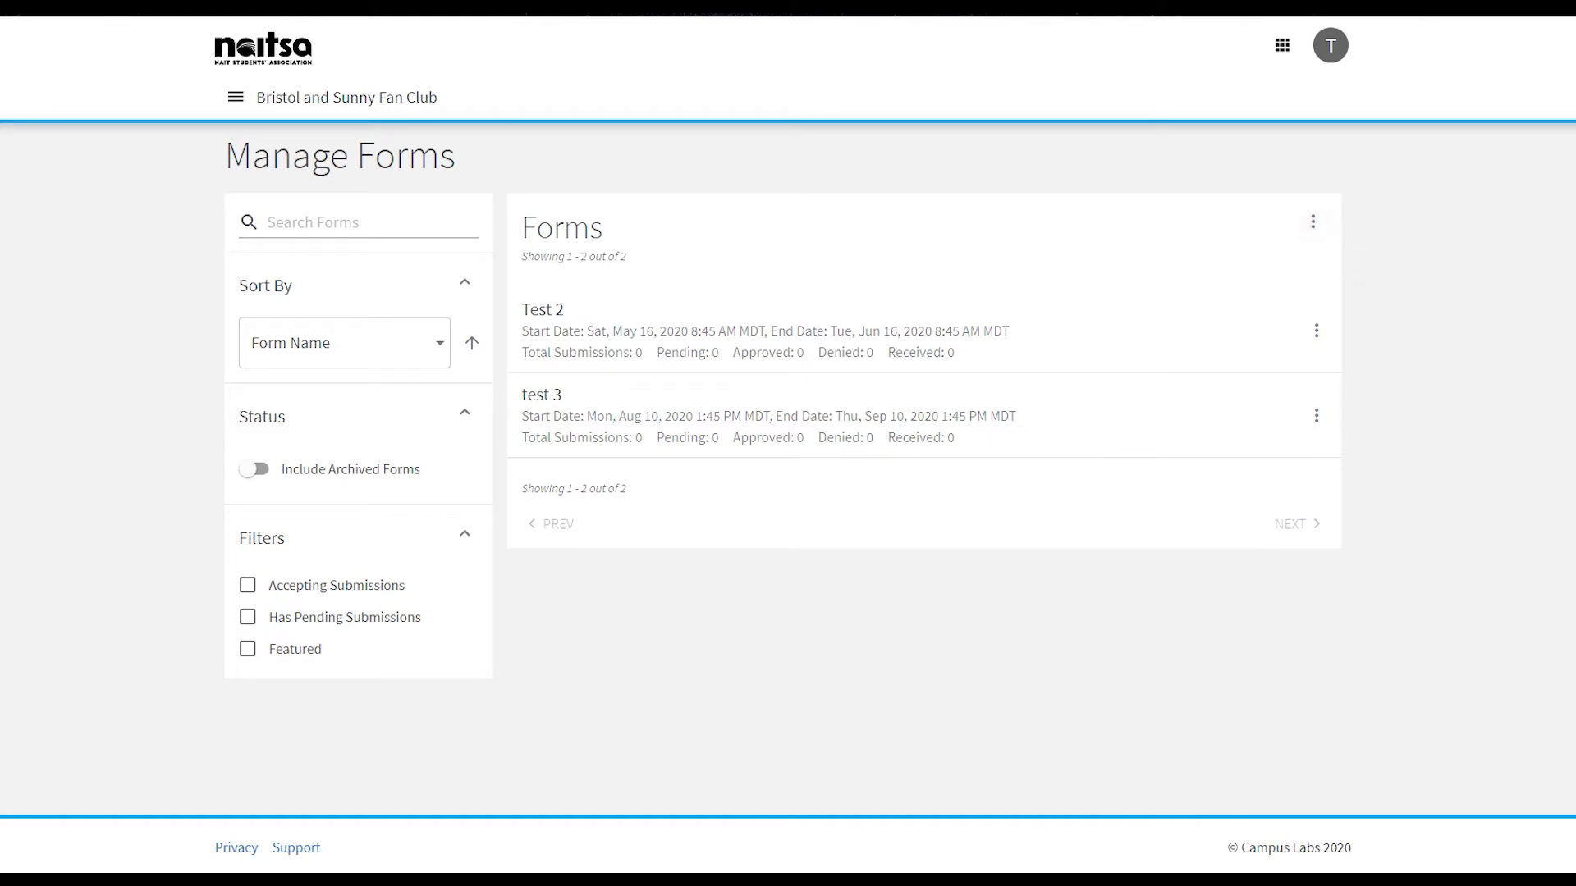
- Create a new form named Test with its status set to Active, and save it to continue to adding questions
left_click(1312, 222)
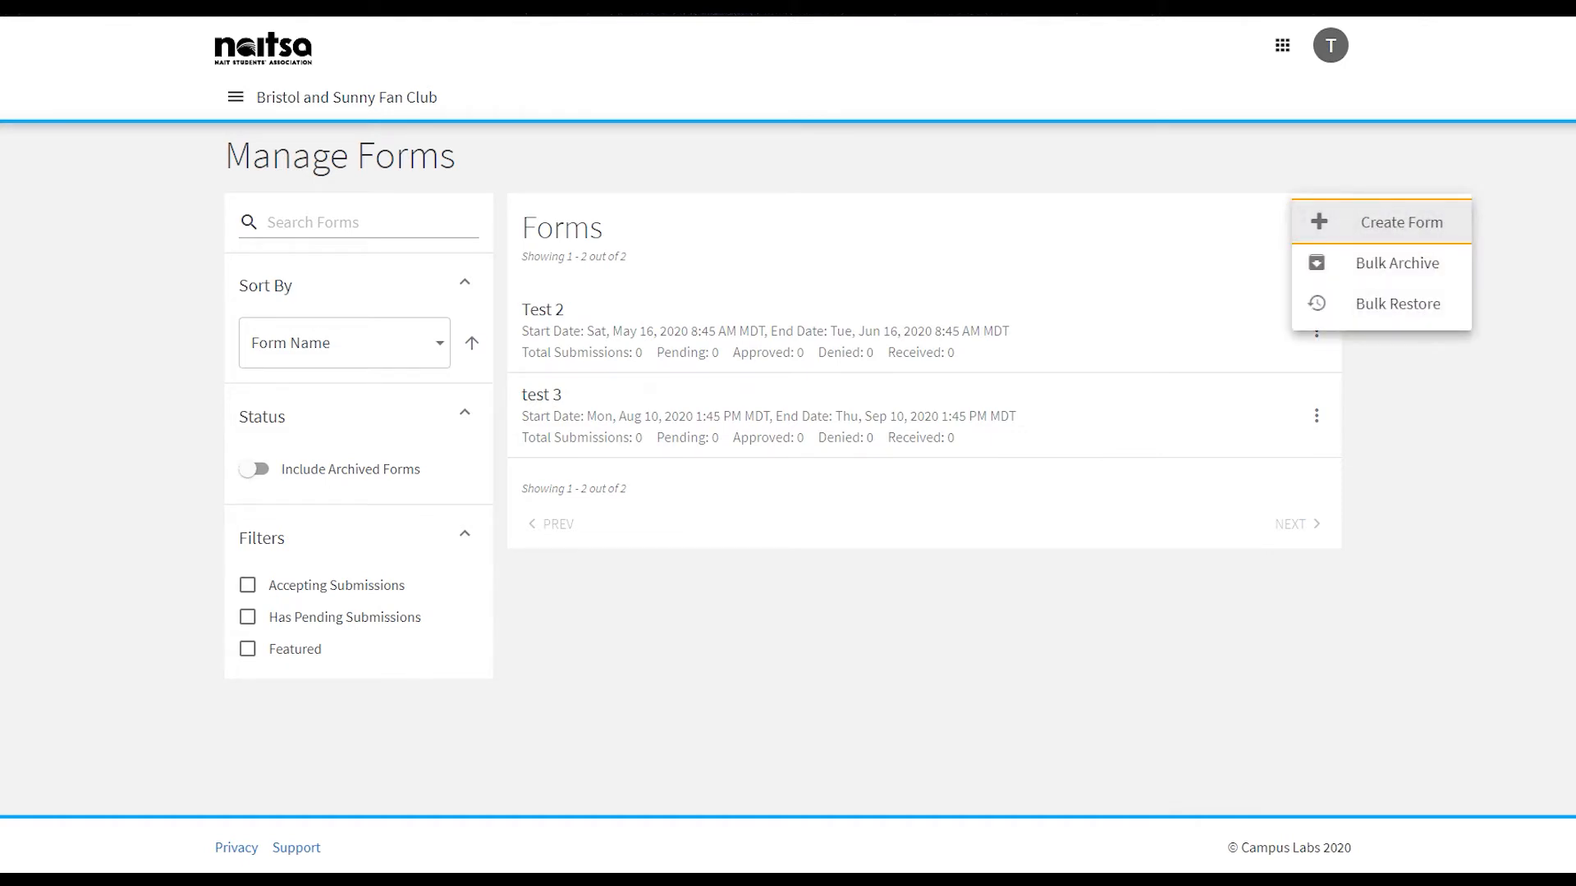
left_click(1382, 223)
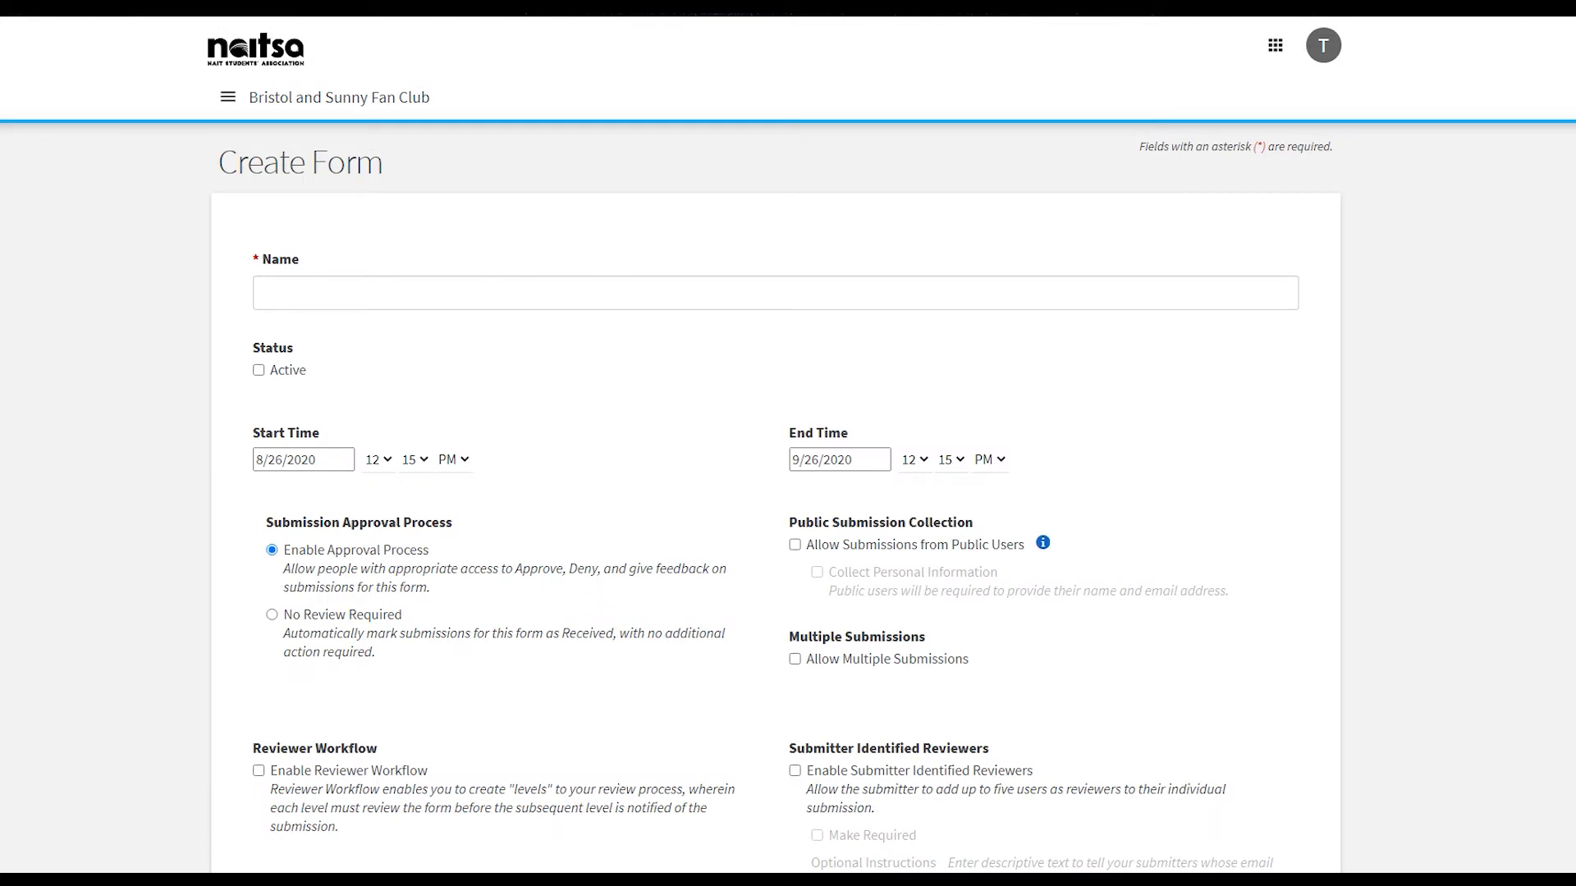
left_click(259, 371)
scroll(788, 443, "down", 7)
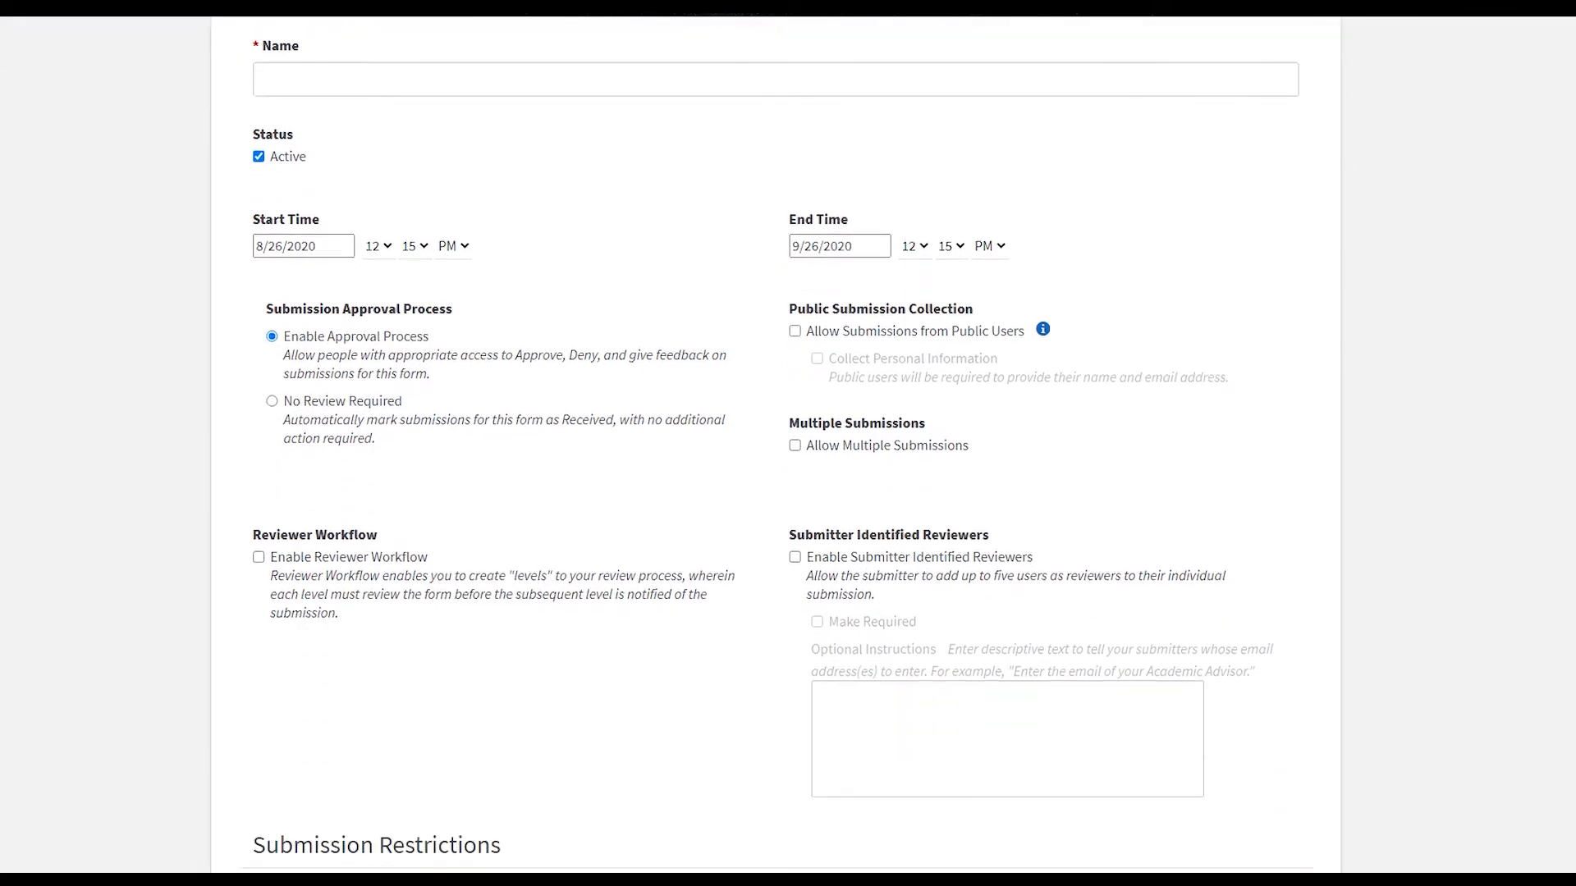
scroll(788, 443, "down", 2)
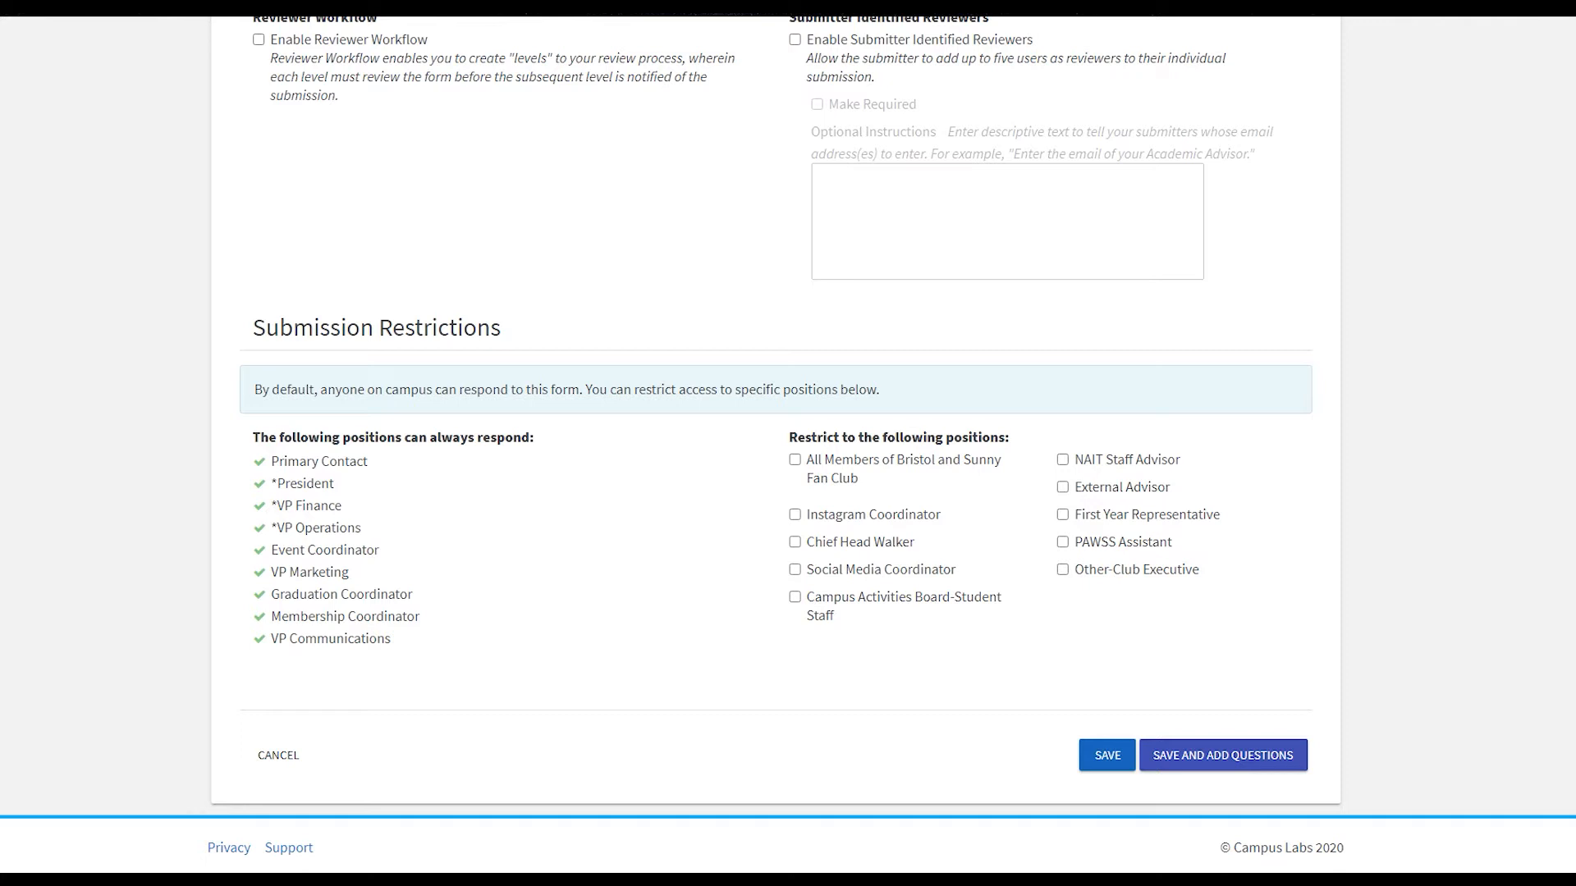
left_click(1223, 756)
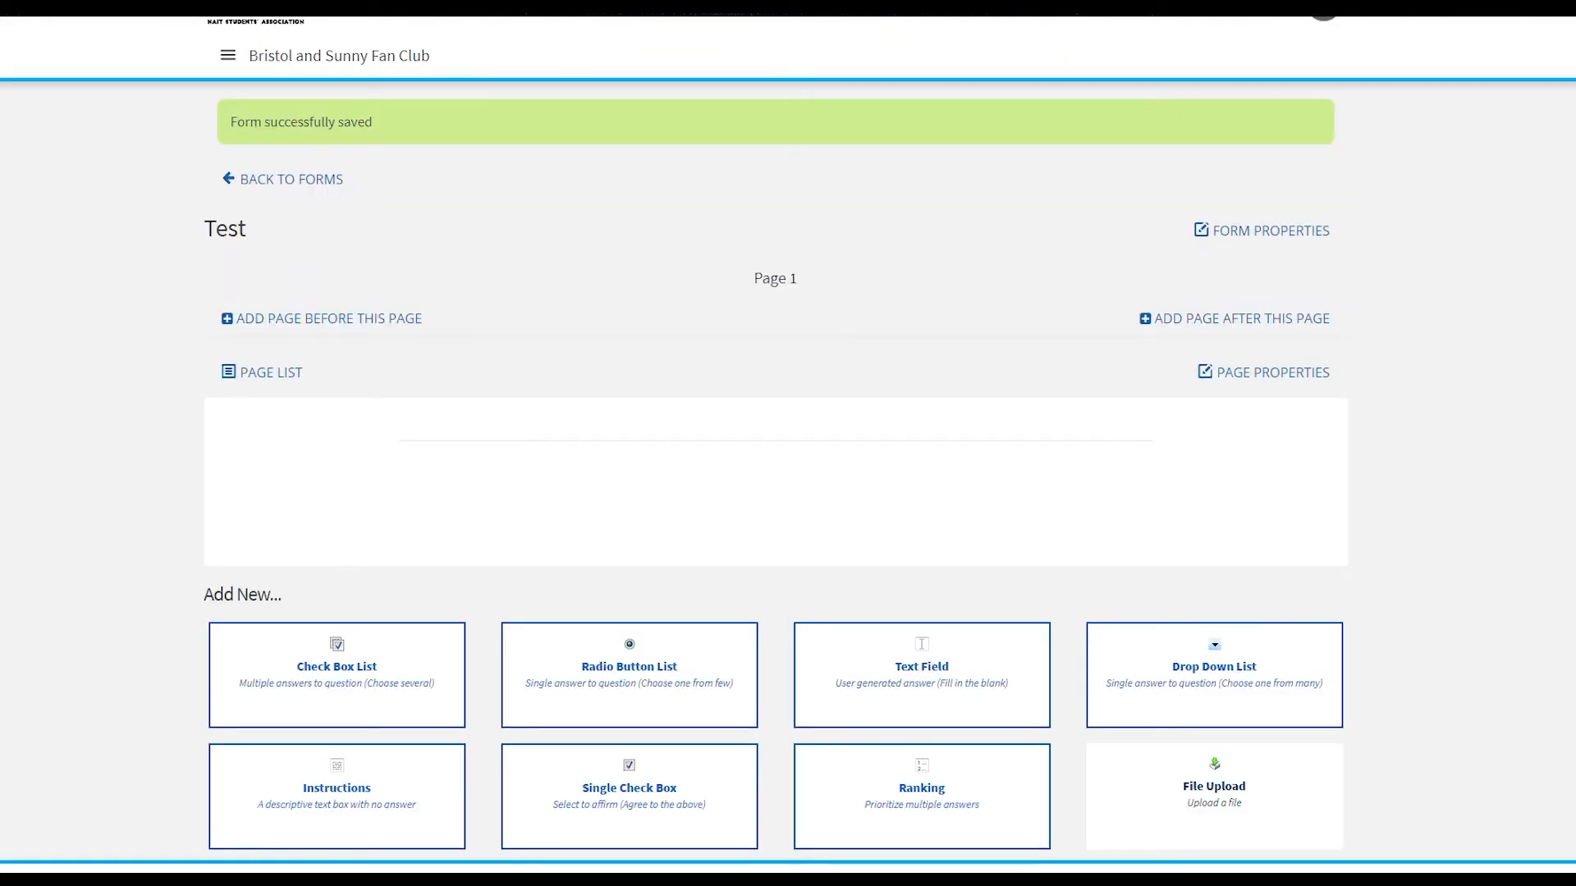
- Add a file upload item to the form with the question text "Upload File"
left_click(1214, 796)
left_click(738, 451)
type("Upload File")
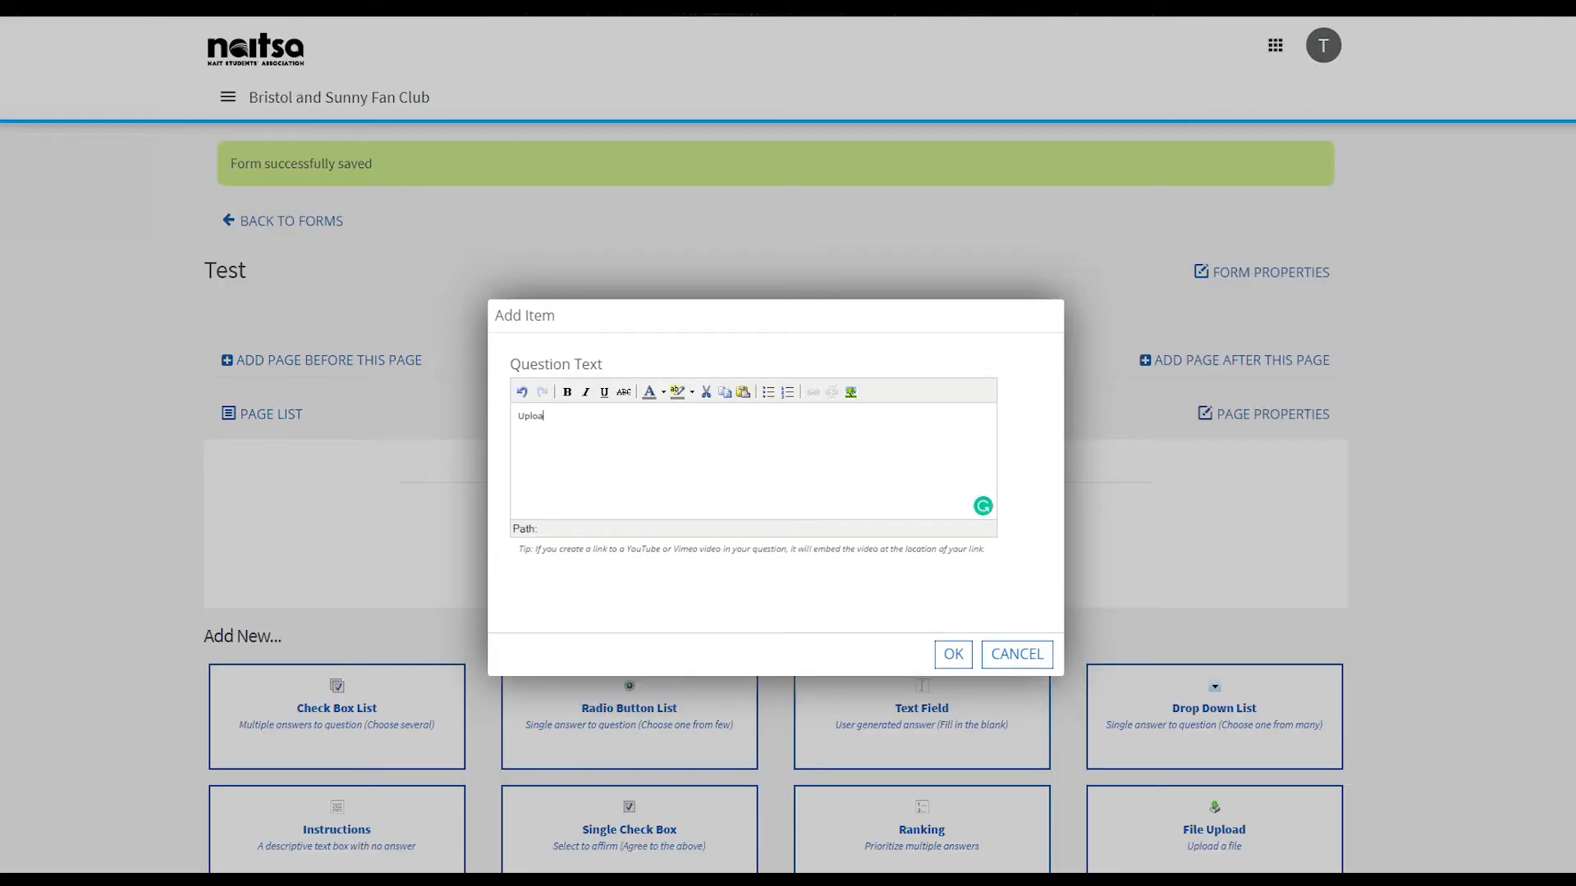
left_click(953, 655)
- Add a check box list question reading "Answer Question" with the answers Yes and No
scroll(788, 443, "down", 2)
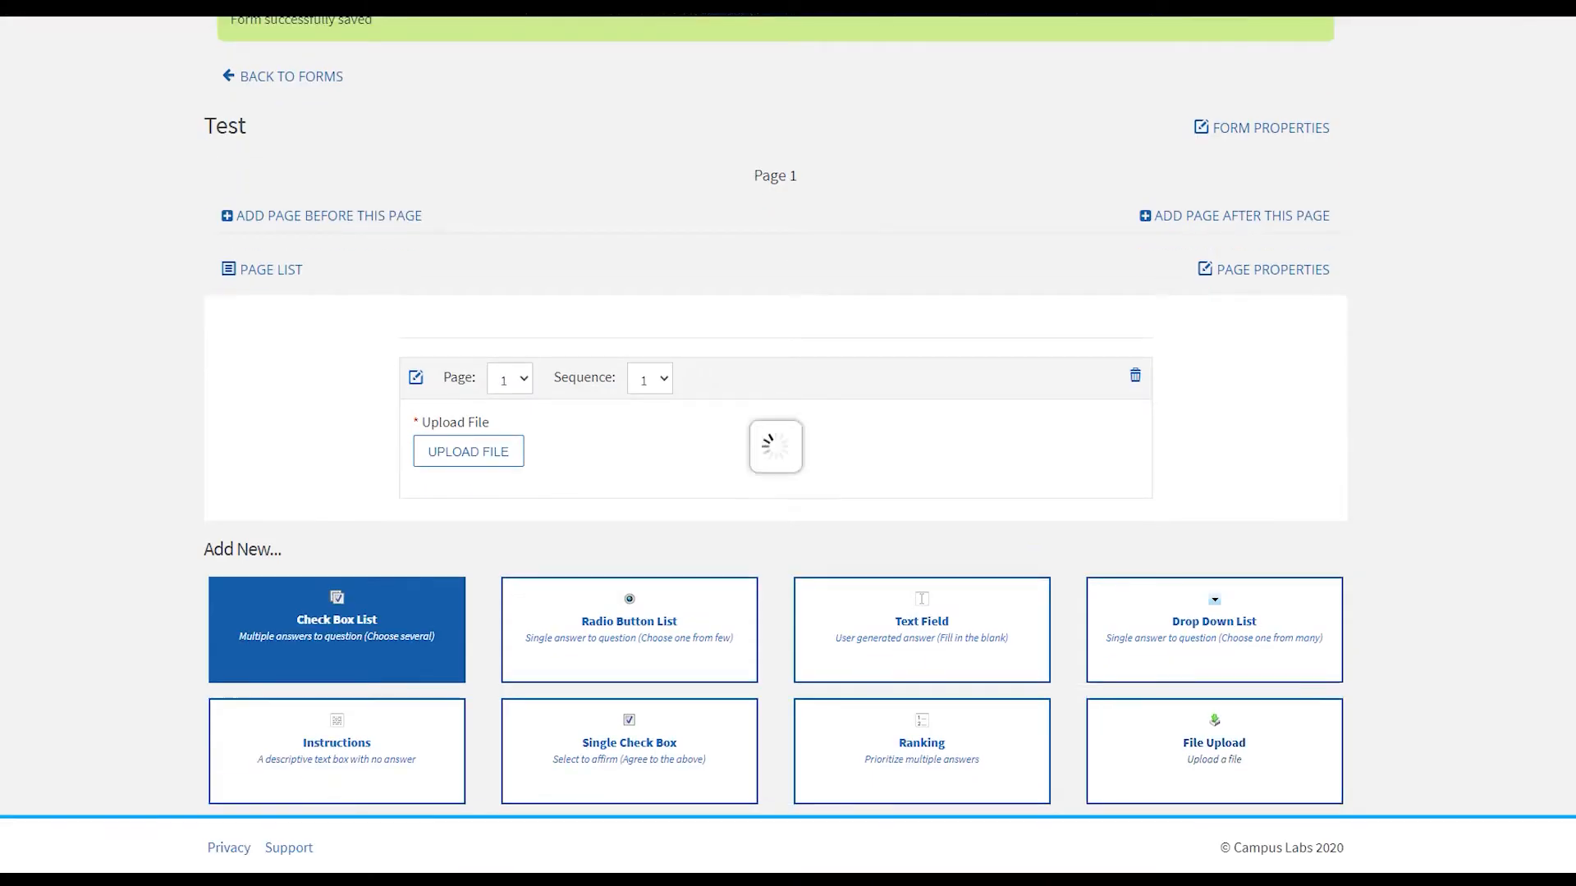
left_click(336, 628)
type("Answer Question")
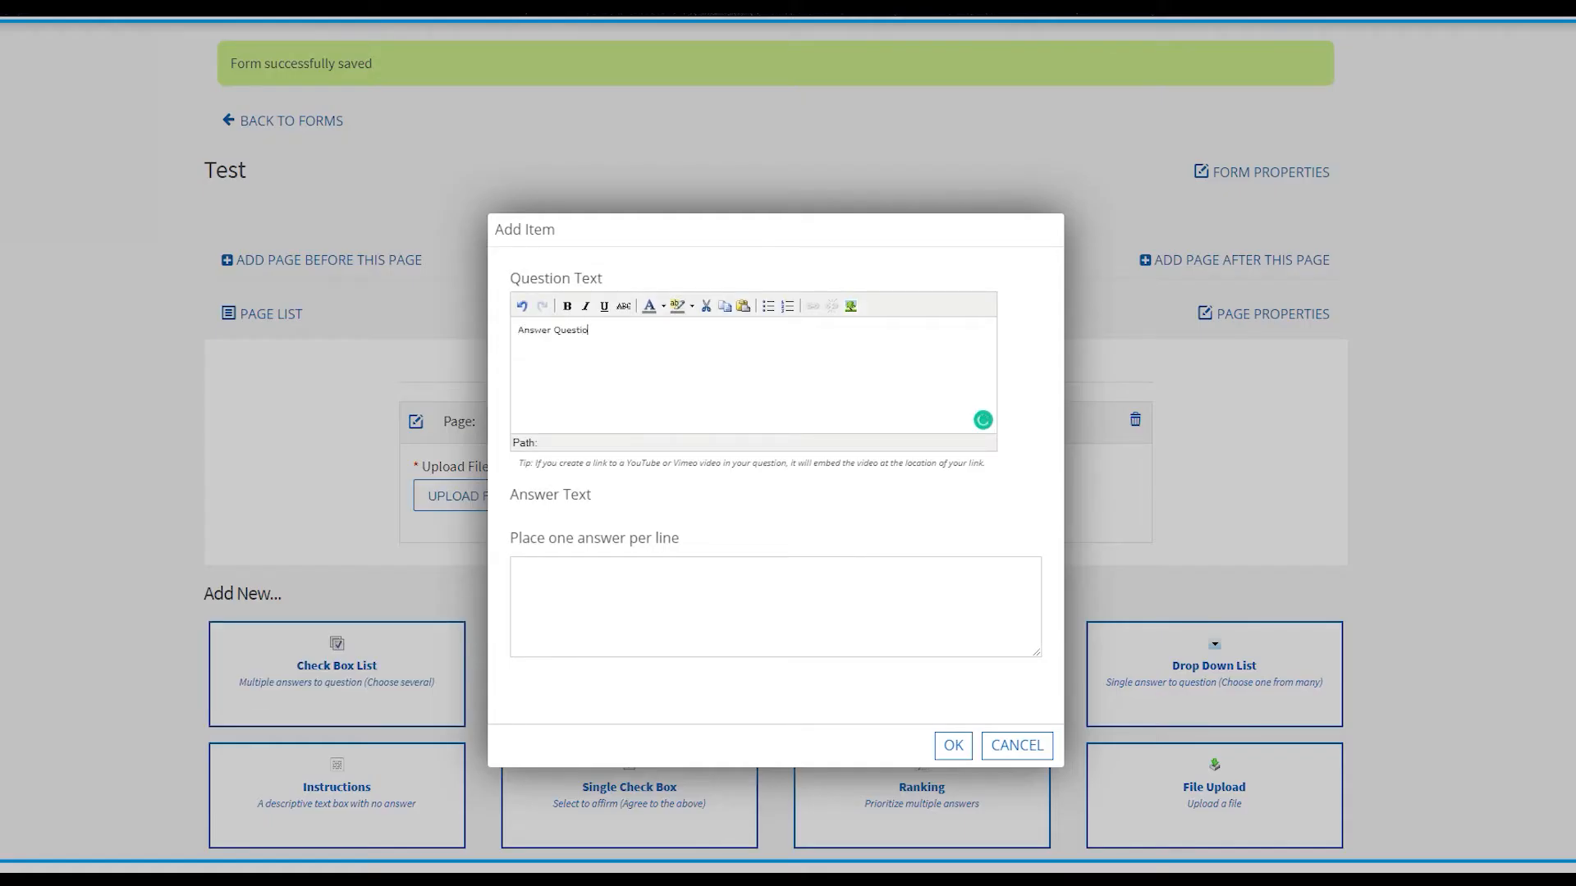
scroll(775, 608, "up", 1)
left_click(775, 686)
type("Yes")
key("Return")
type("No")
left_click(953, 834)
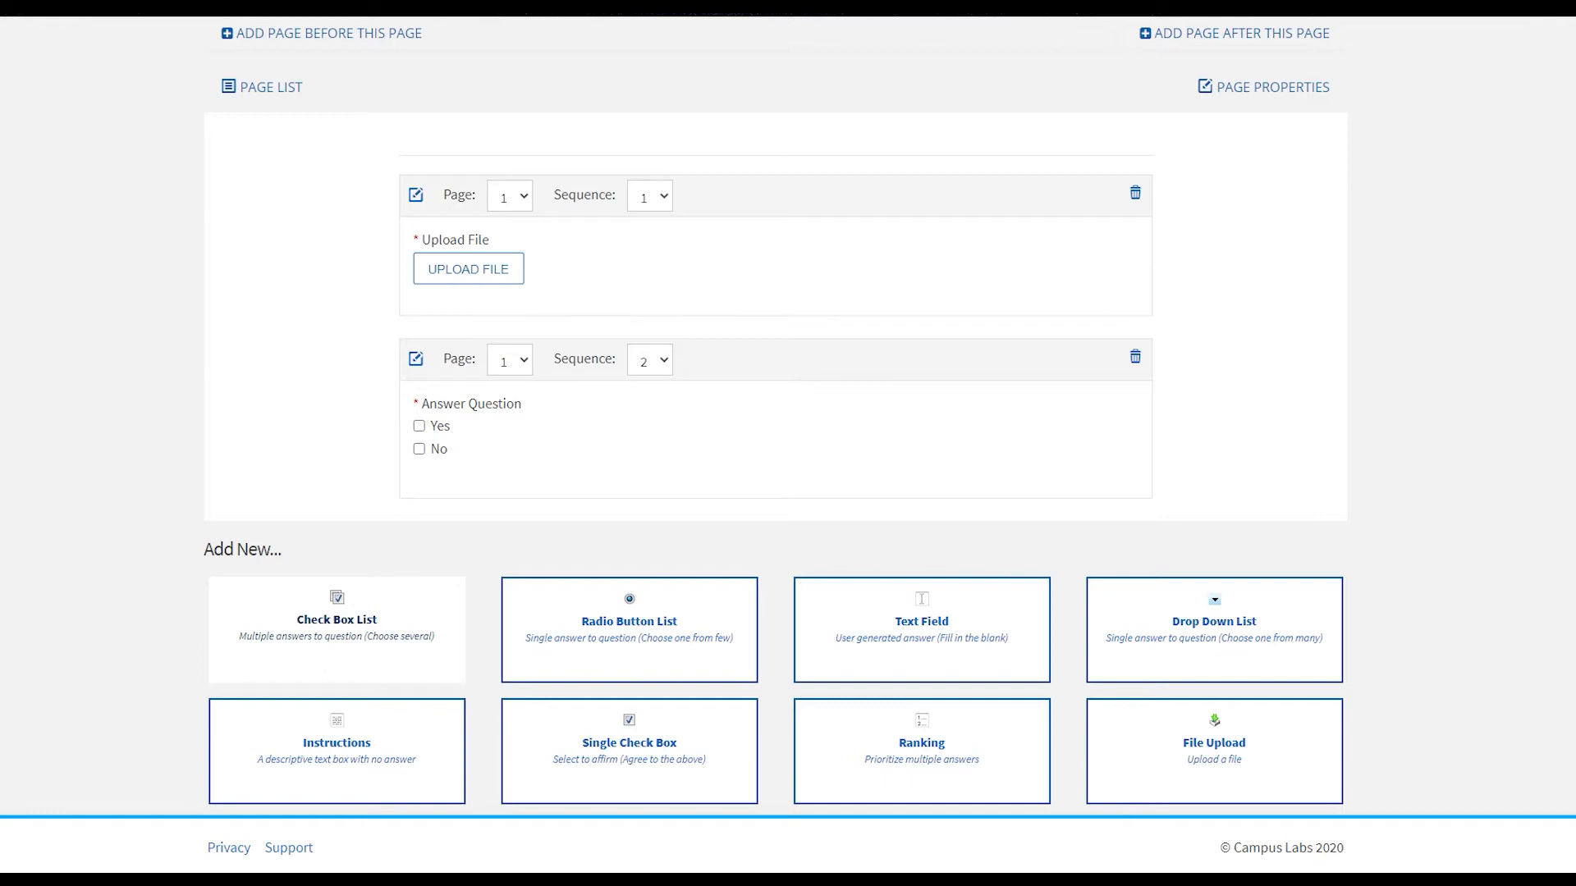
- Review the Test form's properties and submission restrictions, and save them to continue to the form's page overview
scroll(787, 443, "up", 3)
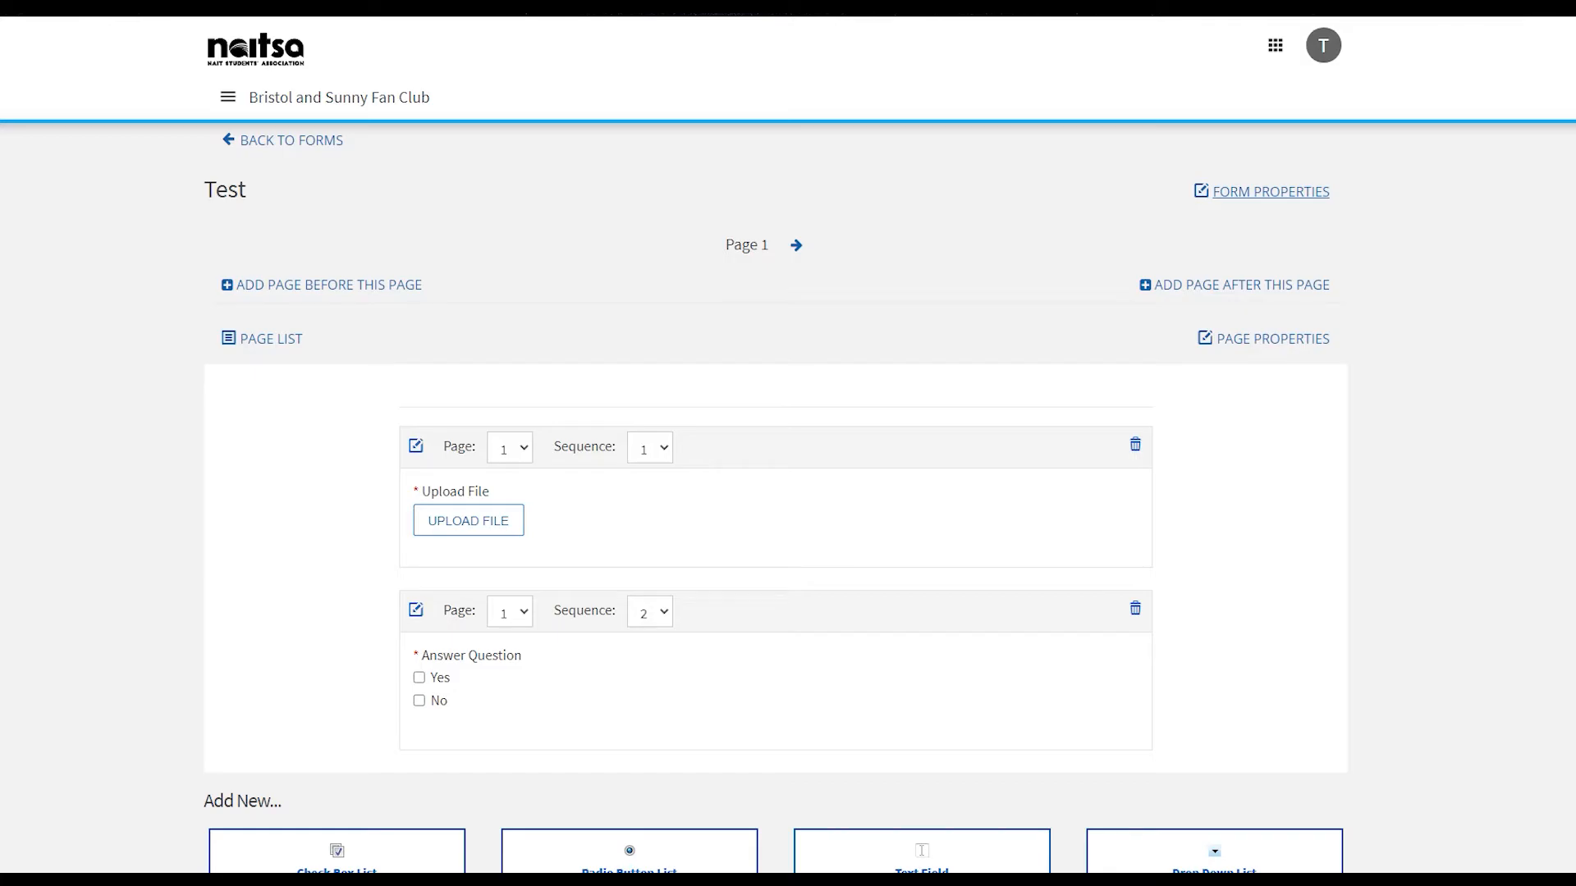
left_click(1270, 192)
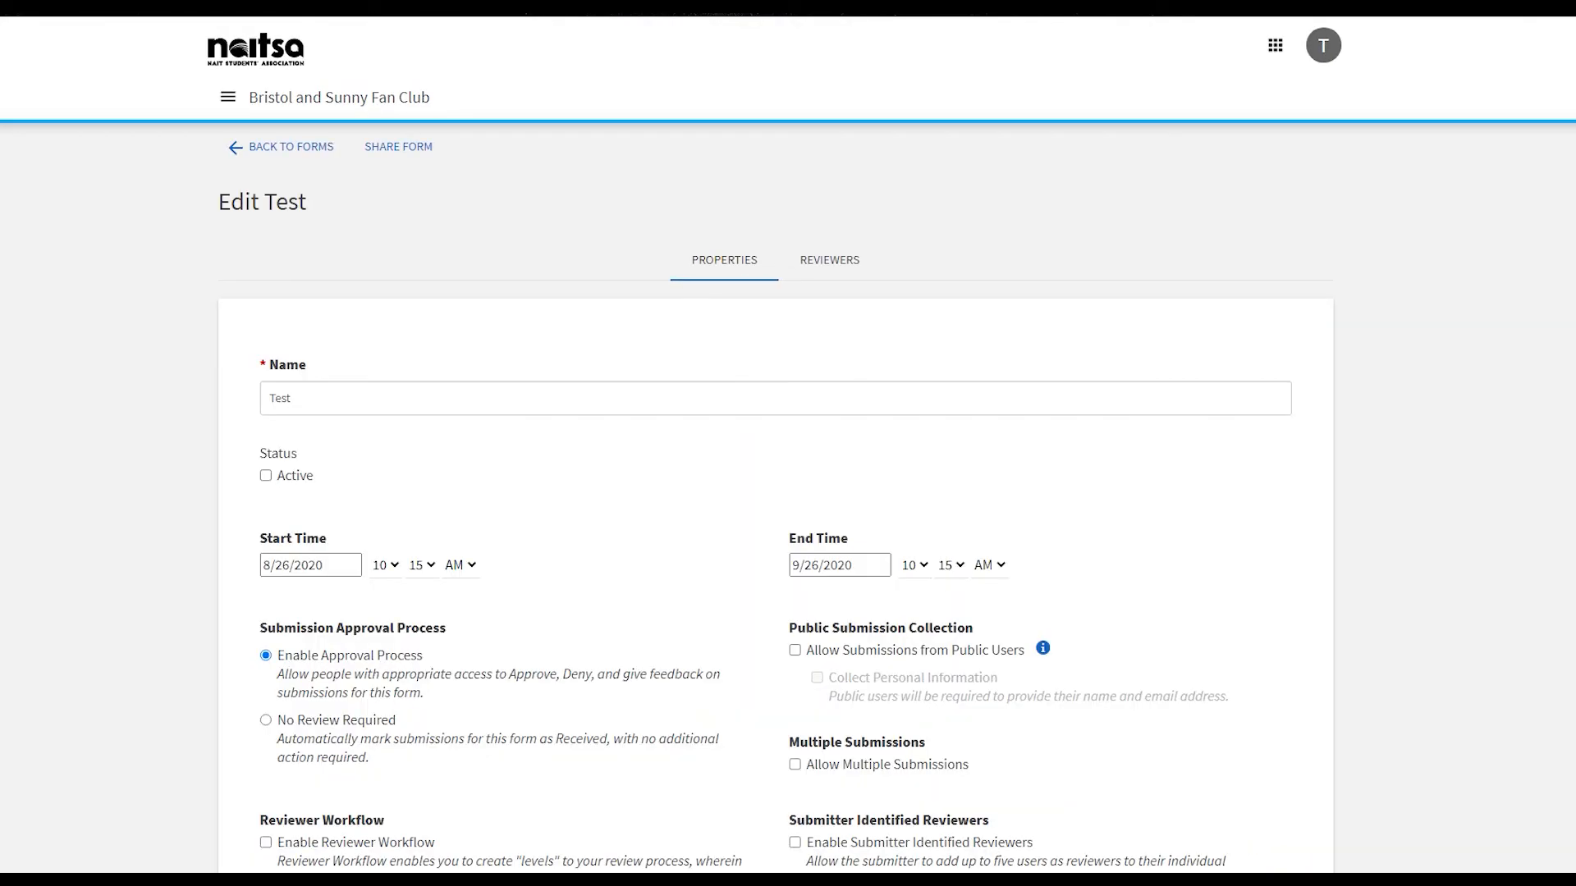
scroll(776, 443, "down", 3)
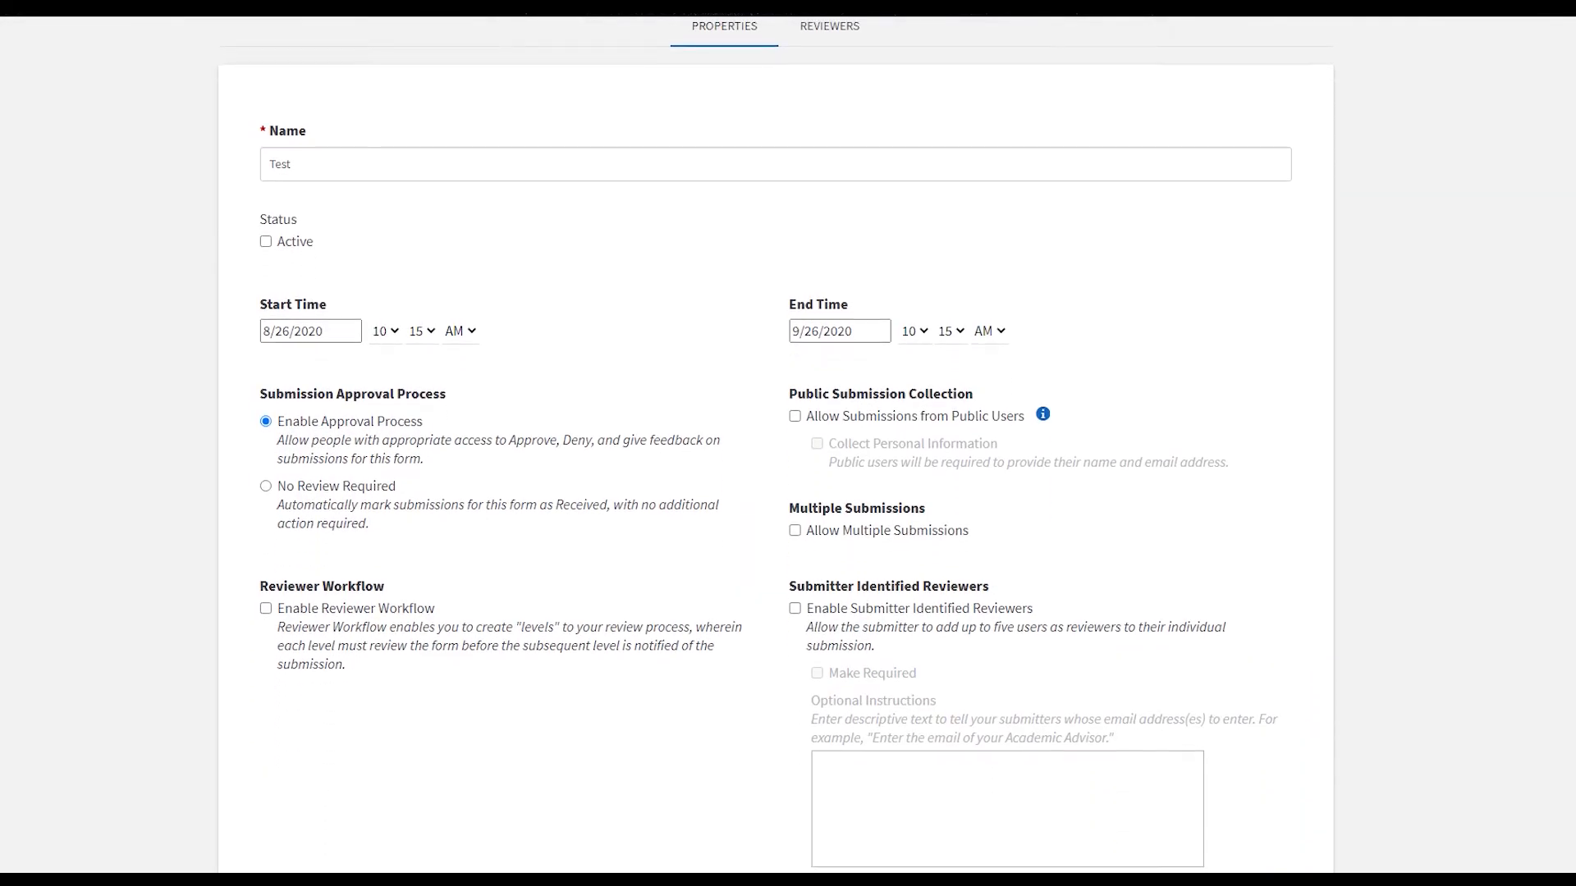
scroll(776, 443, "down", 8)
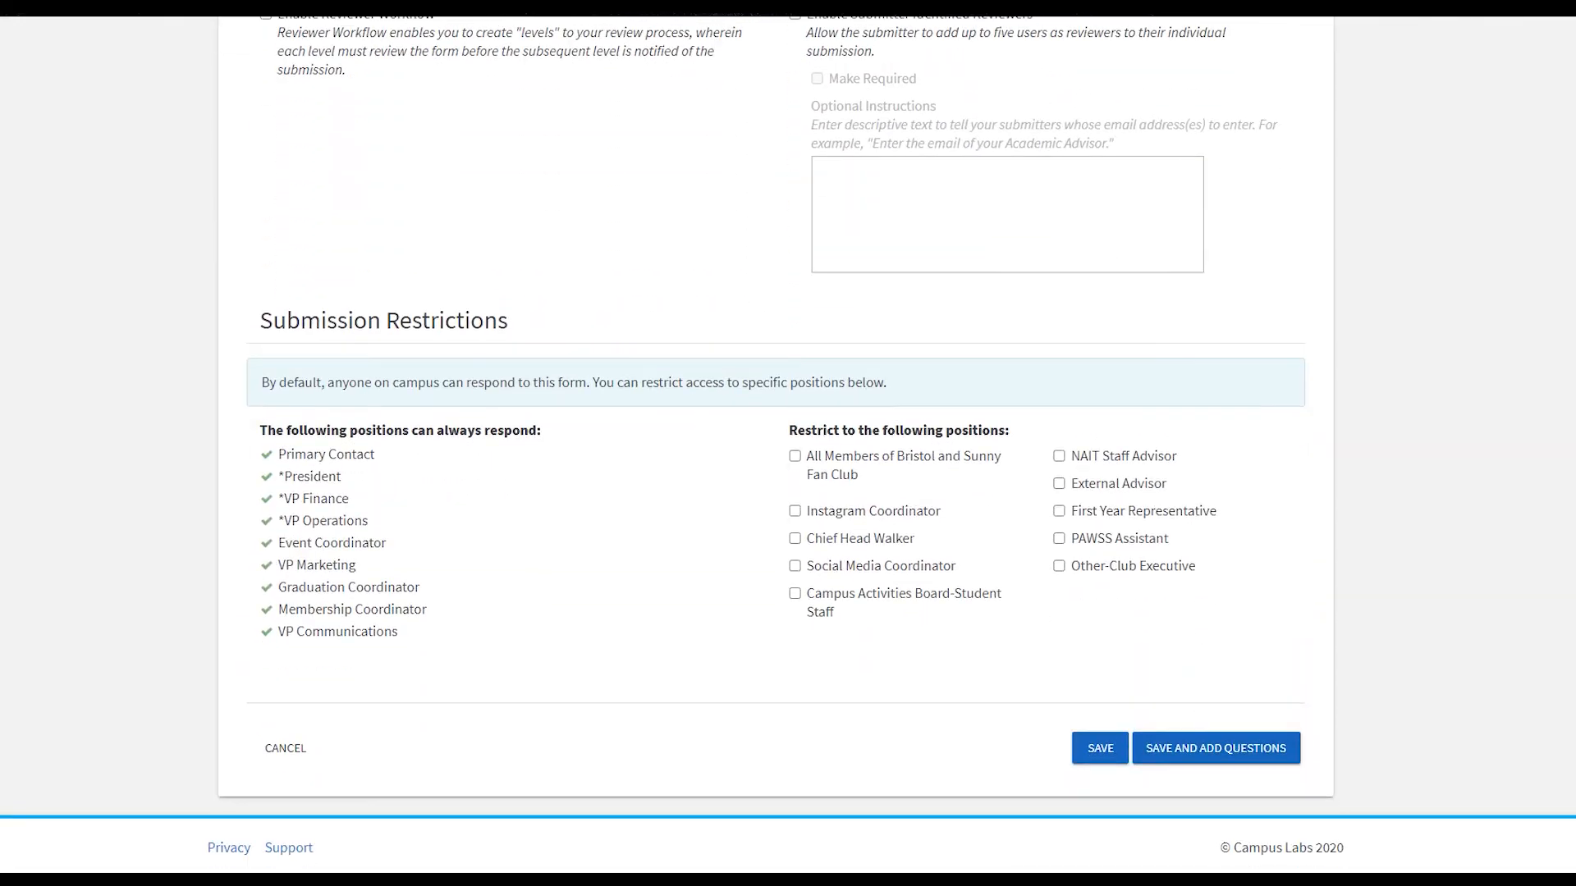
left_click(1216, 748)
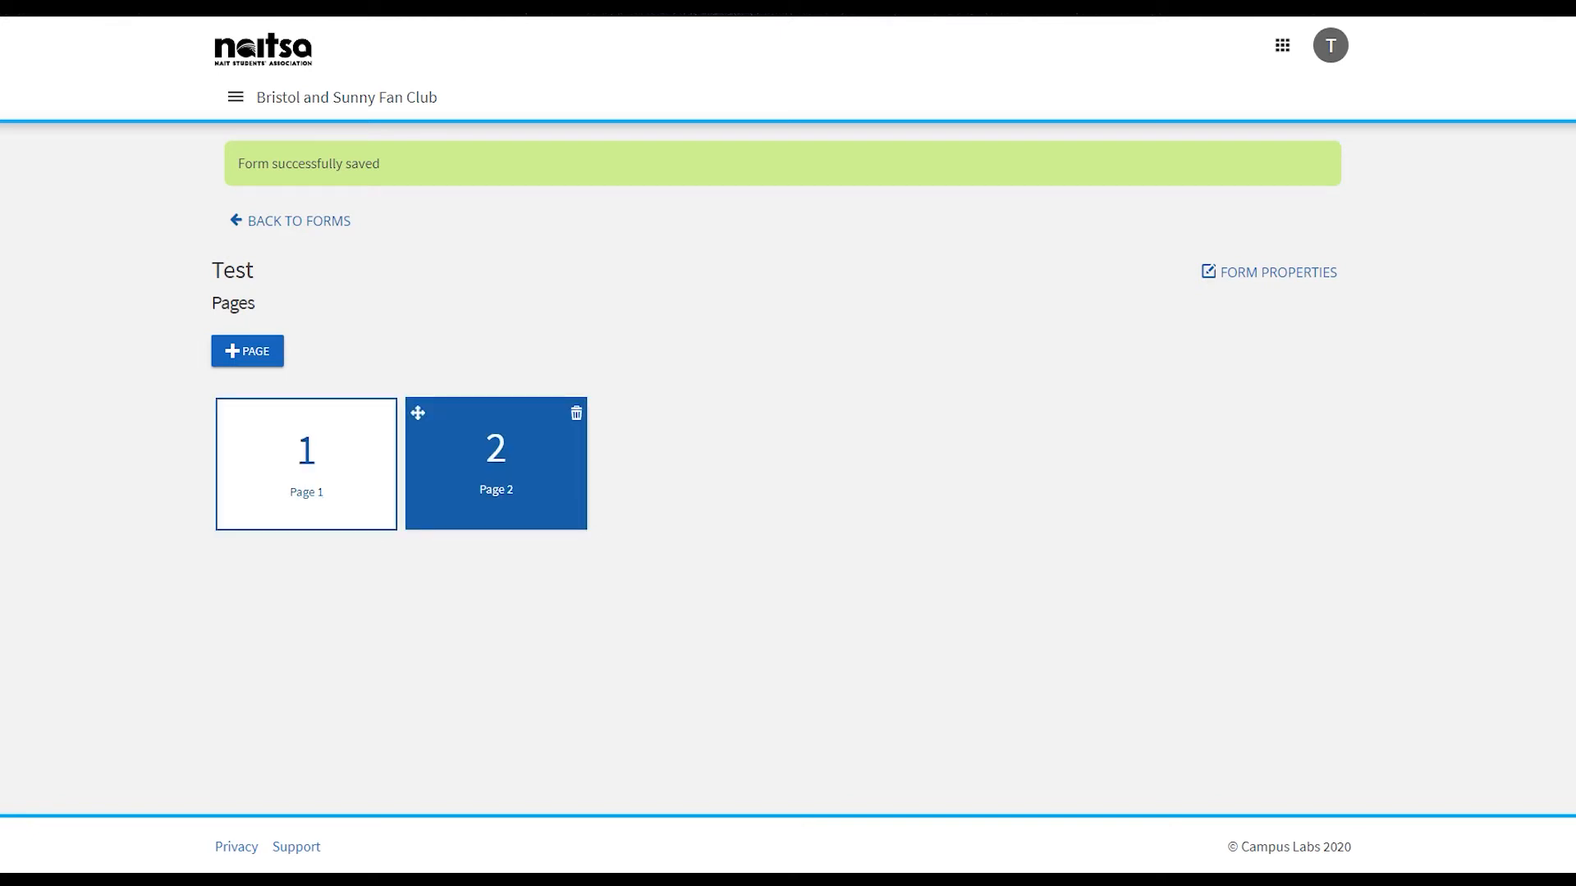
- Move page 2 of the Test form ahead of page 1 and return to the forms list via the form properties
left_click_drag(418, 413, 229, 413)
left_click(1269, 273)
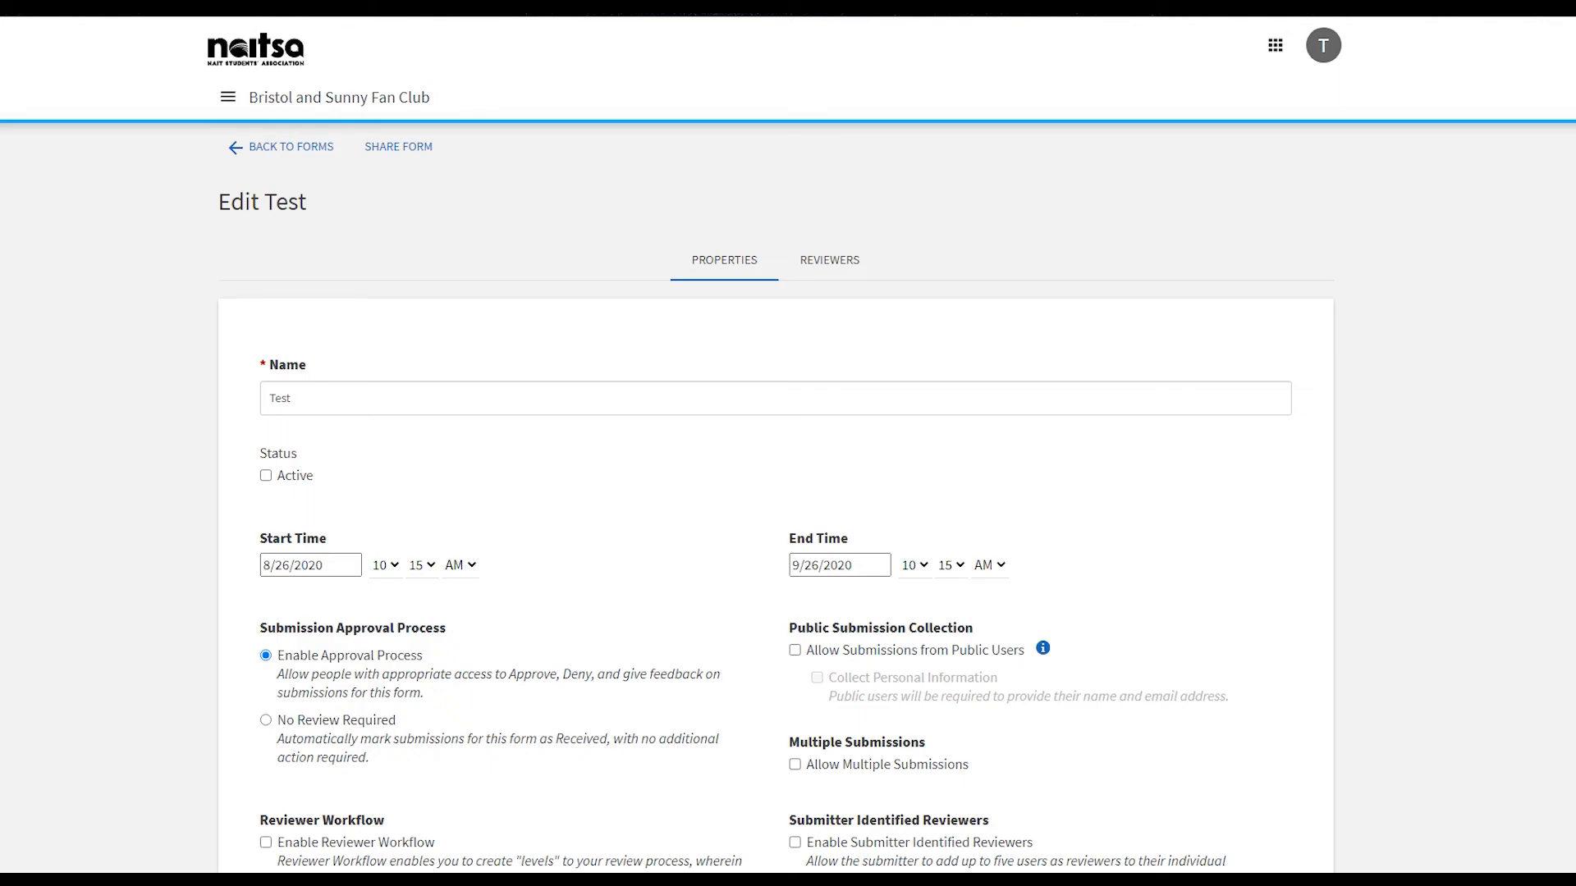
left_click(291, 146)
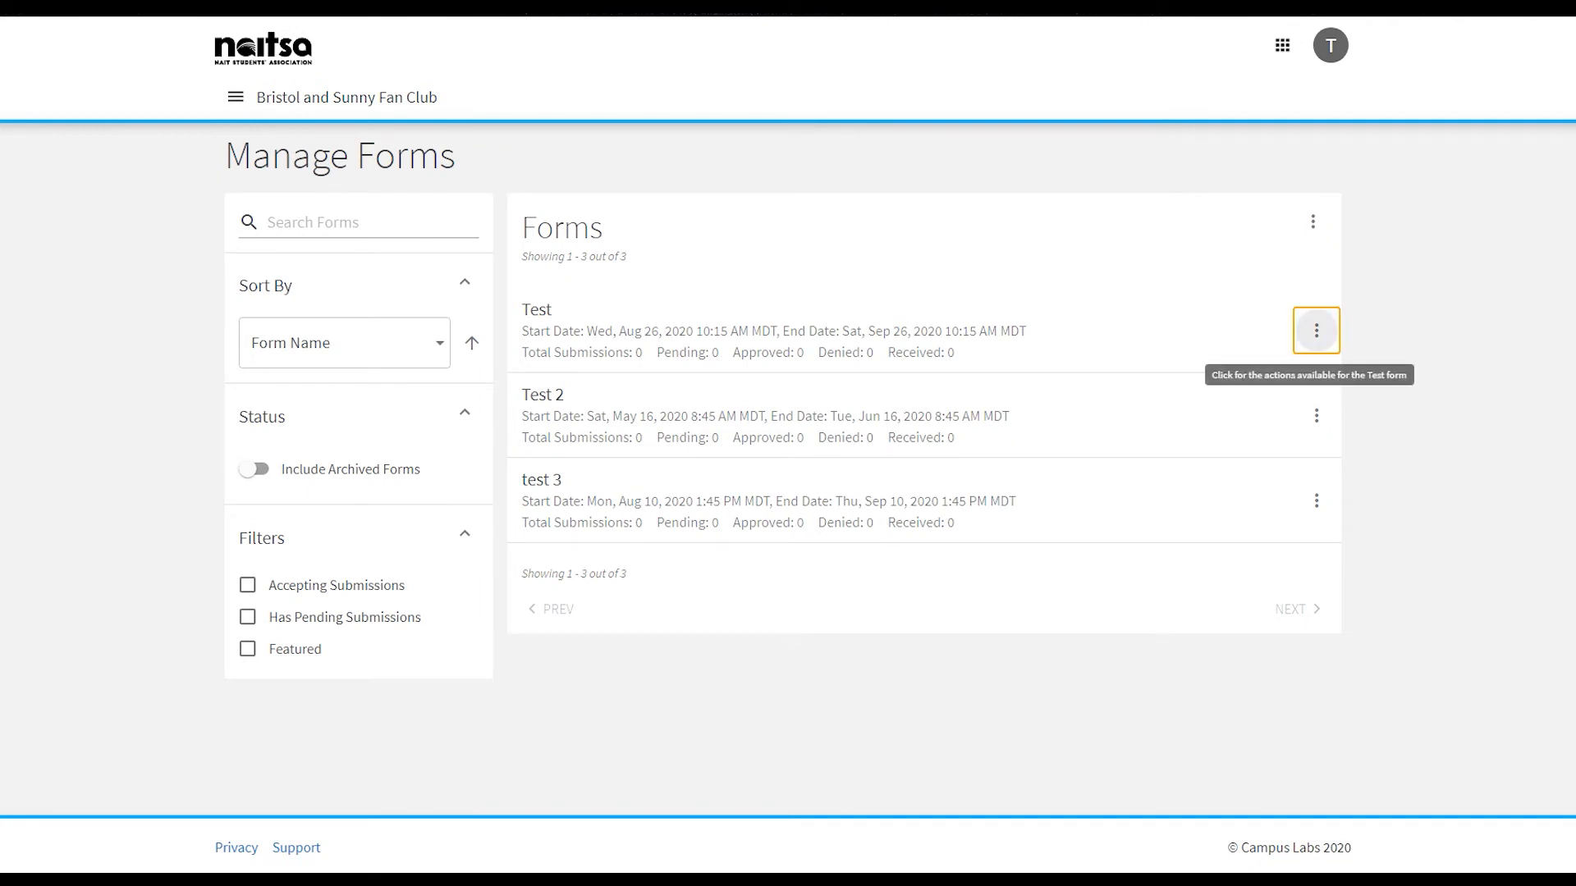
- Archive the Test form from the forms list
left_click(1317, 330)
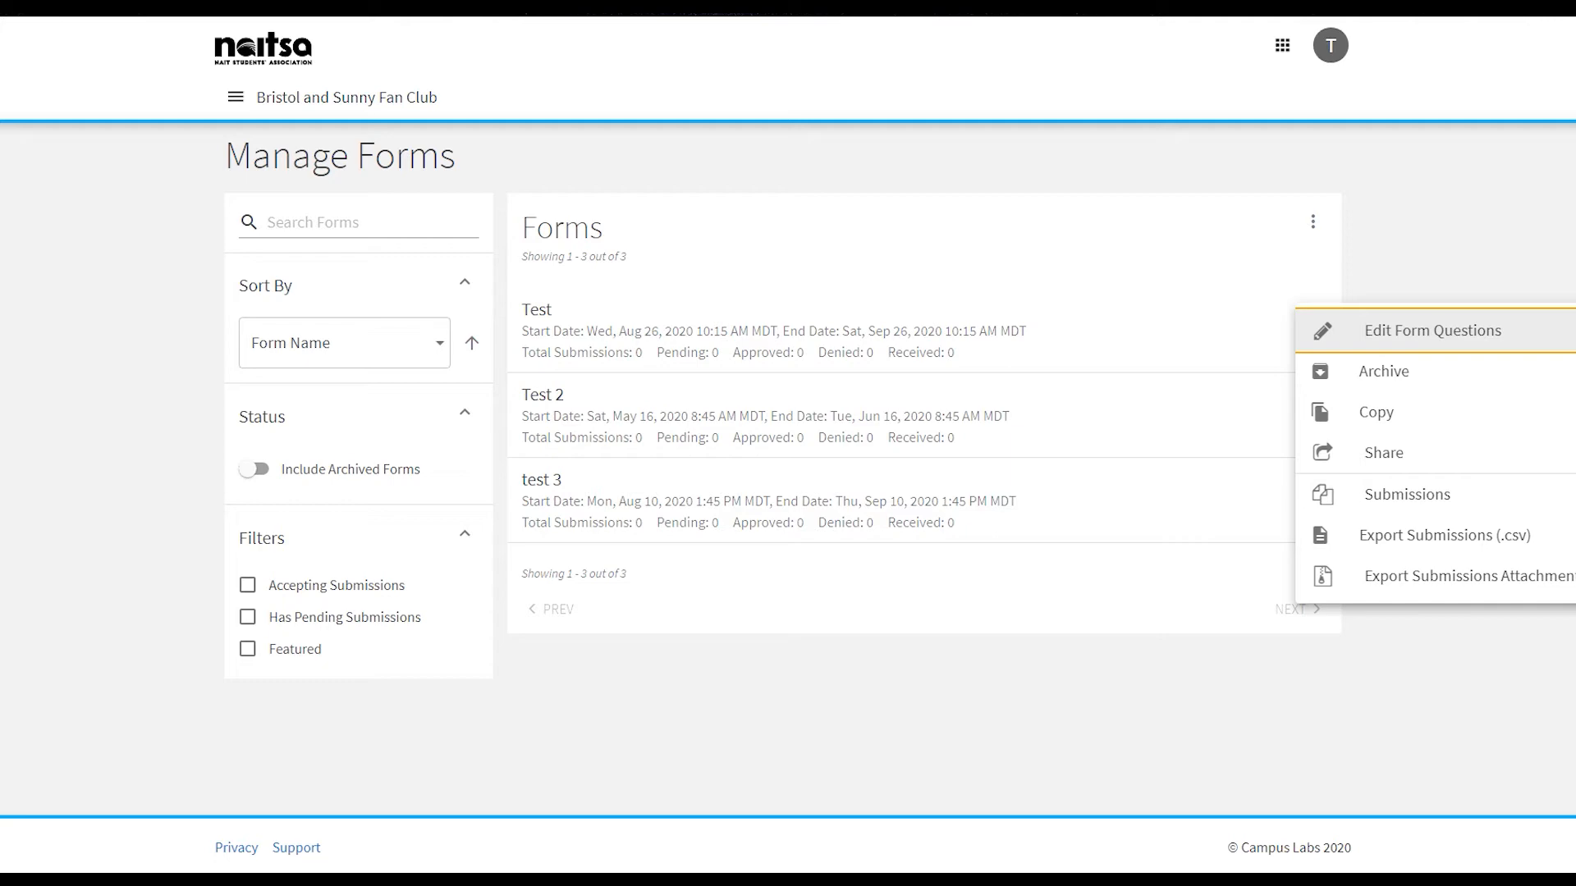
left_click(1384, 371)
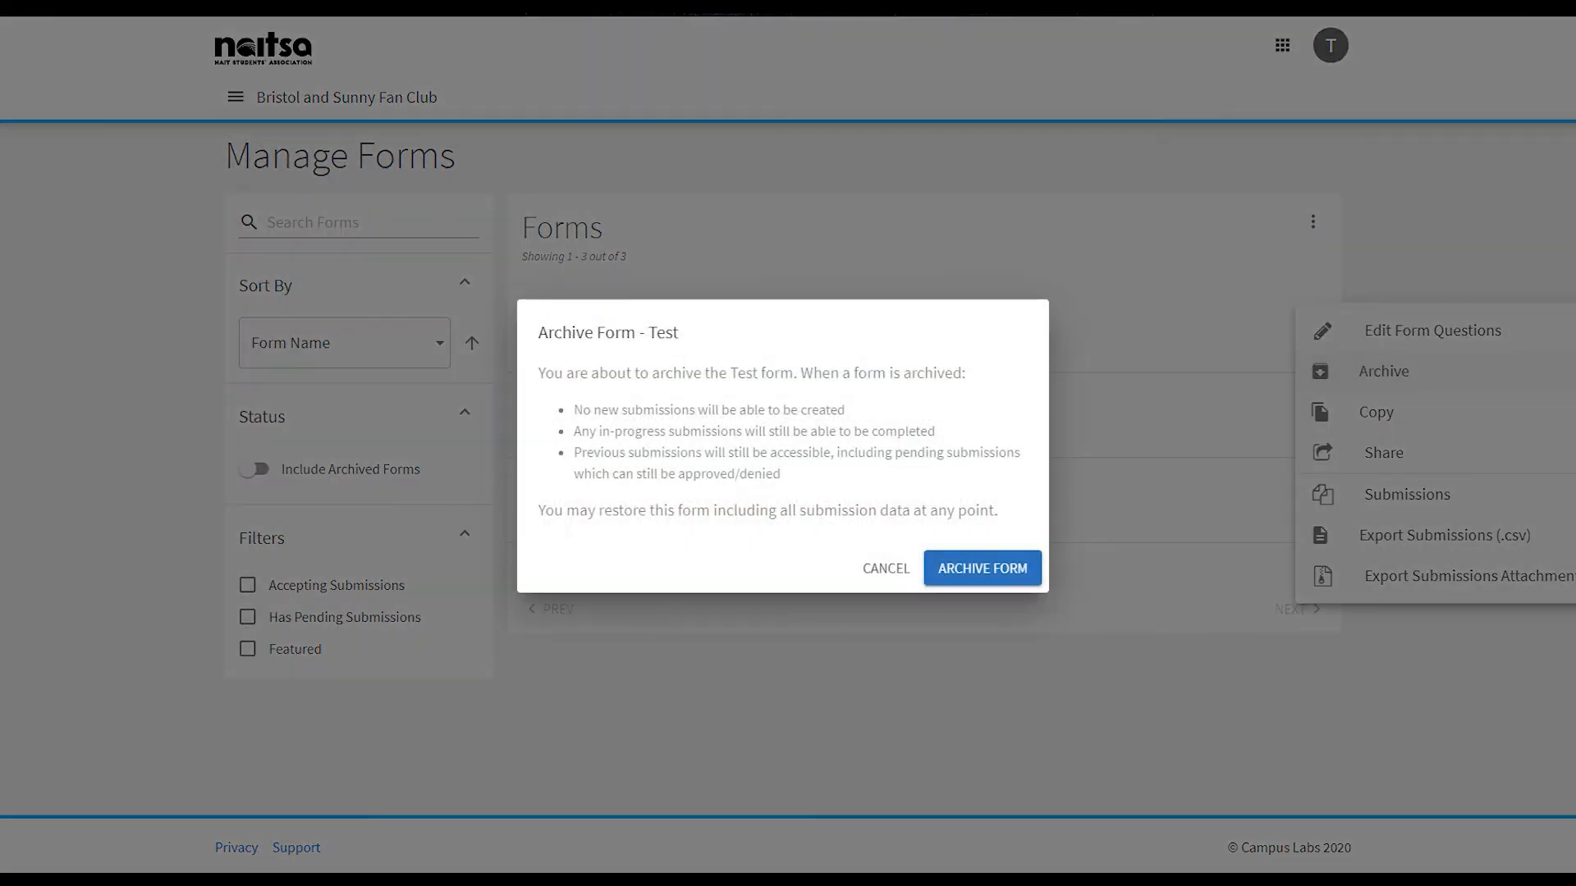
left_click(982, 567)
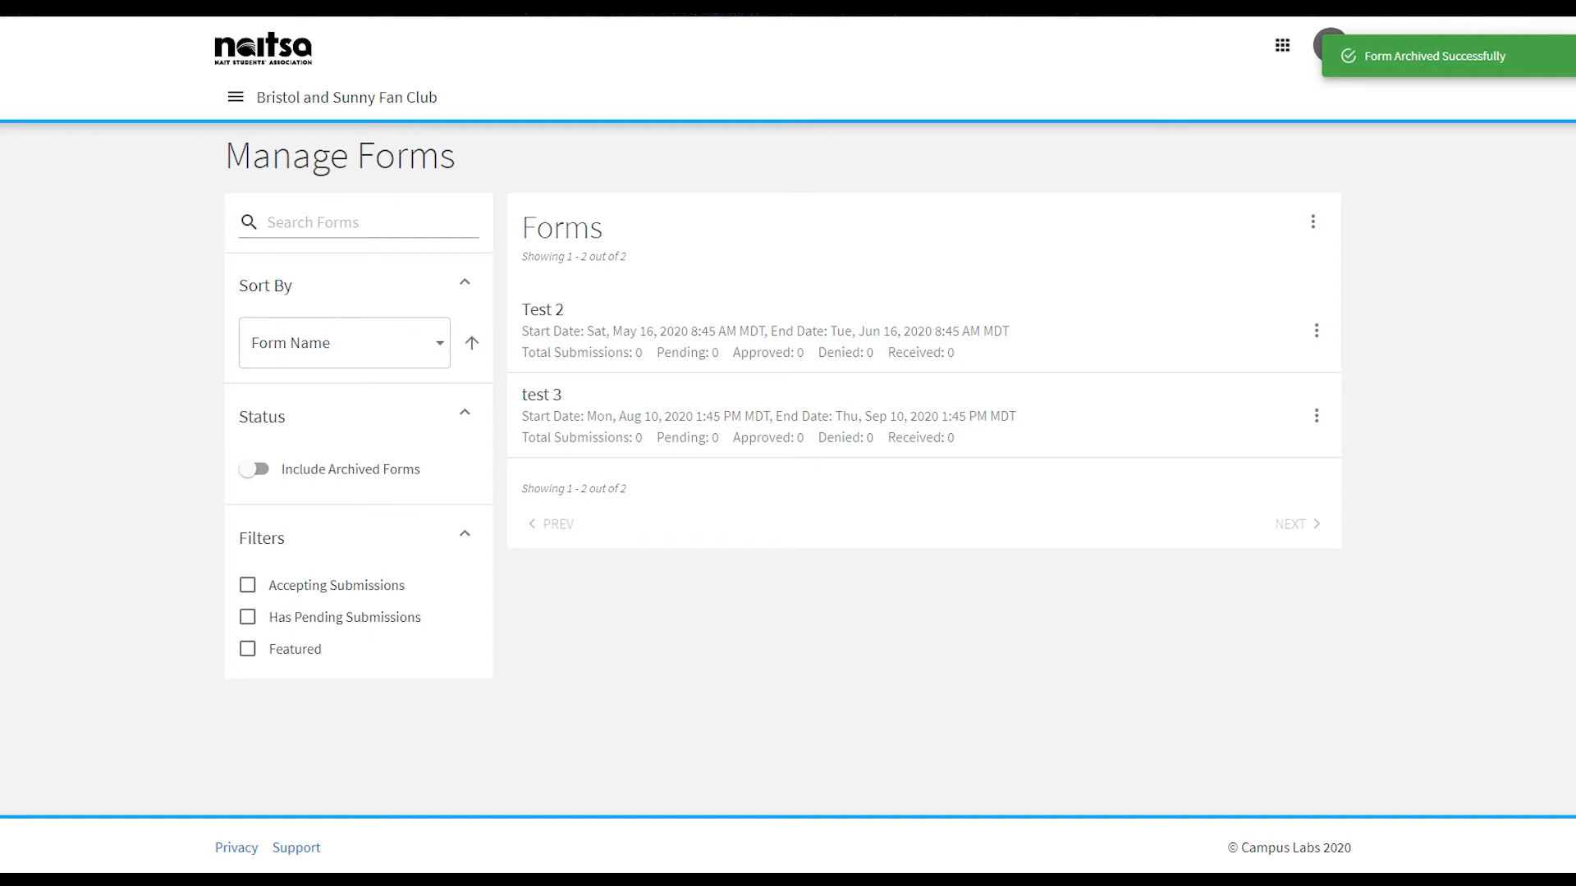
- Include archived forms in the list and restore the archived Test form
left_click(254, 469)
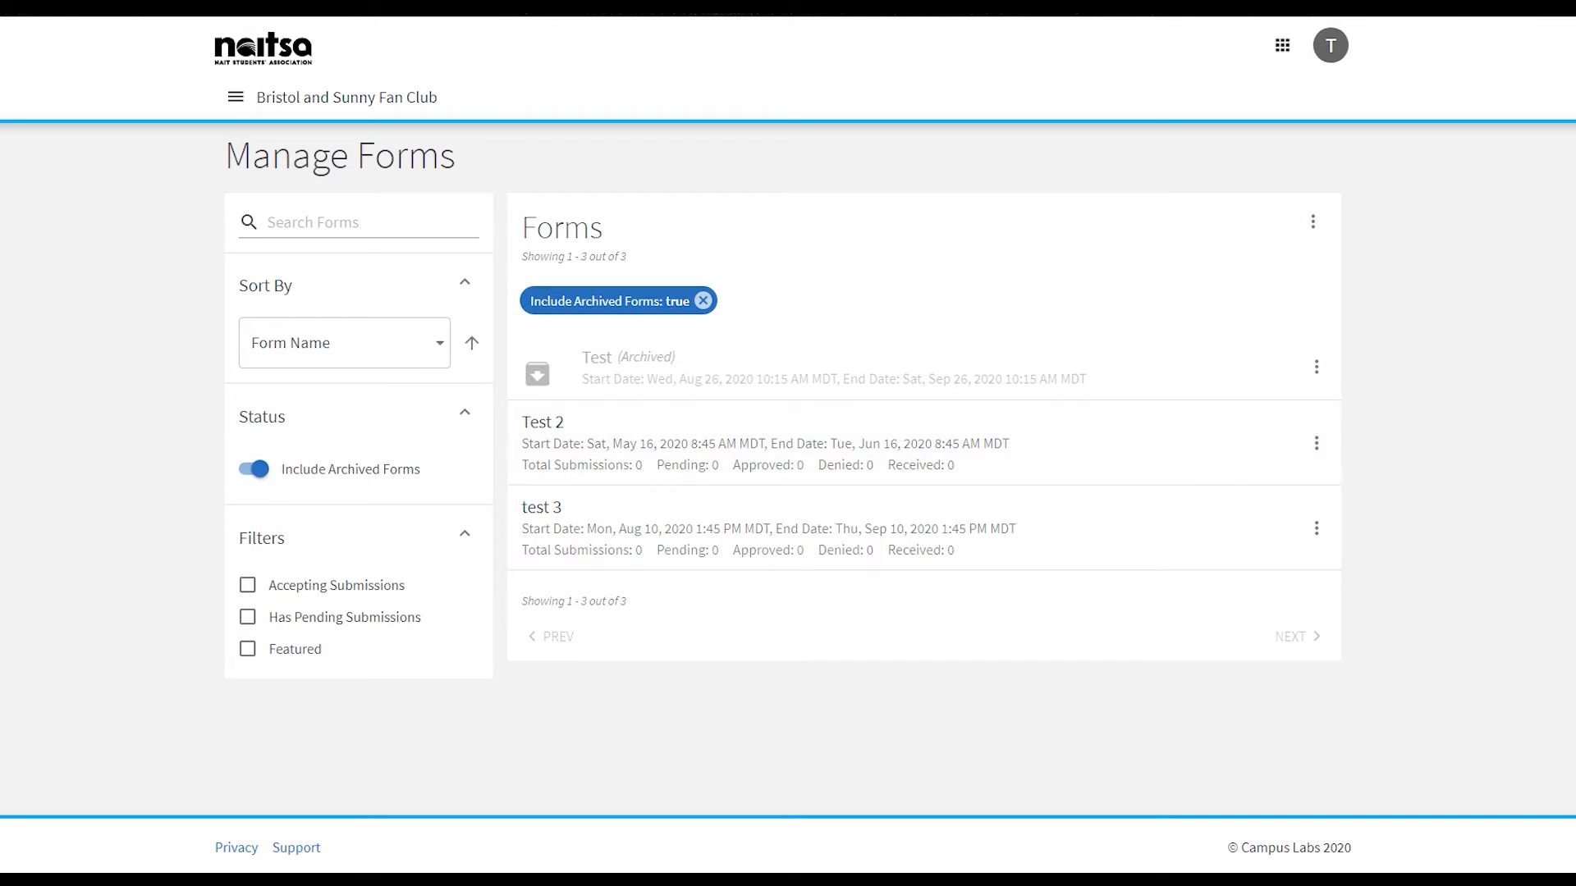
left_click(1316, 366)
left_click(1367, 368)
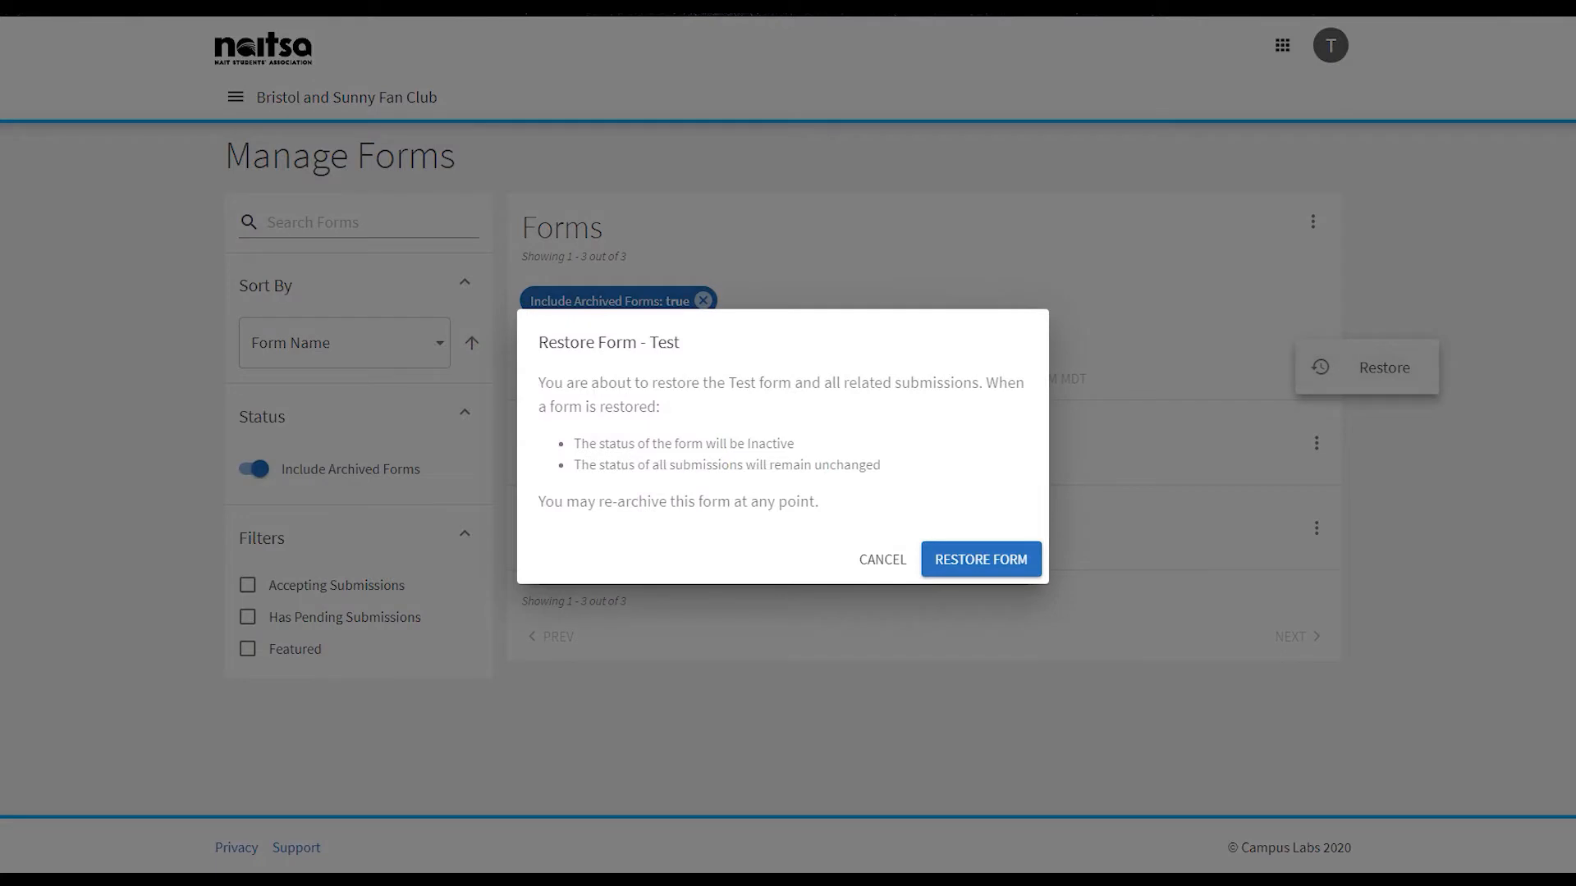
left_click(981, 559)
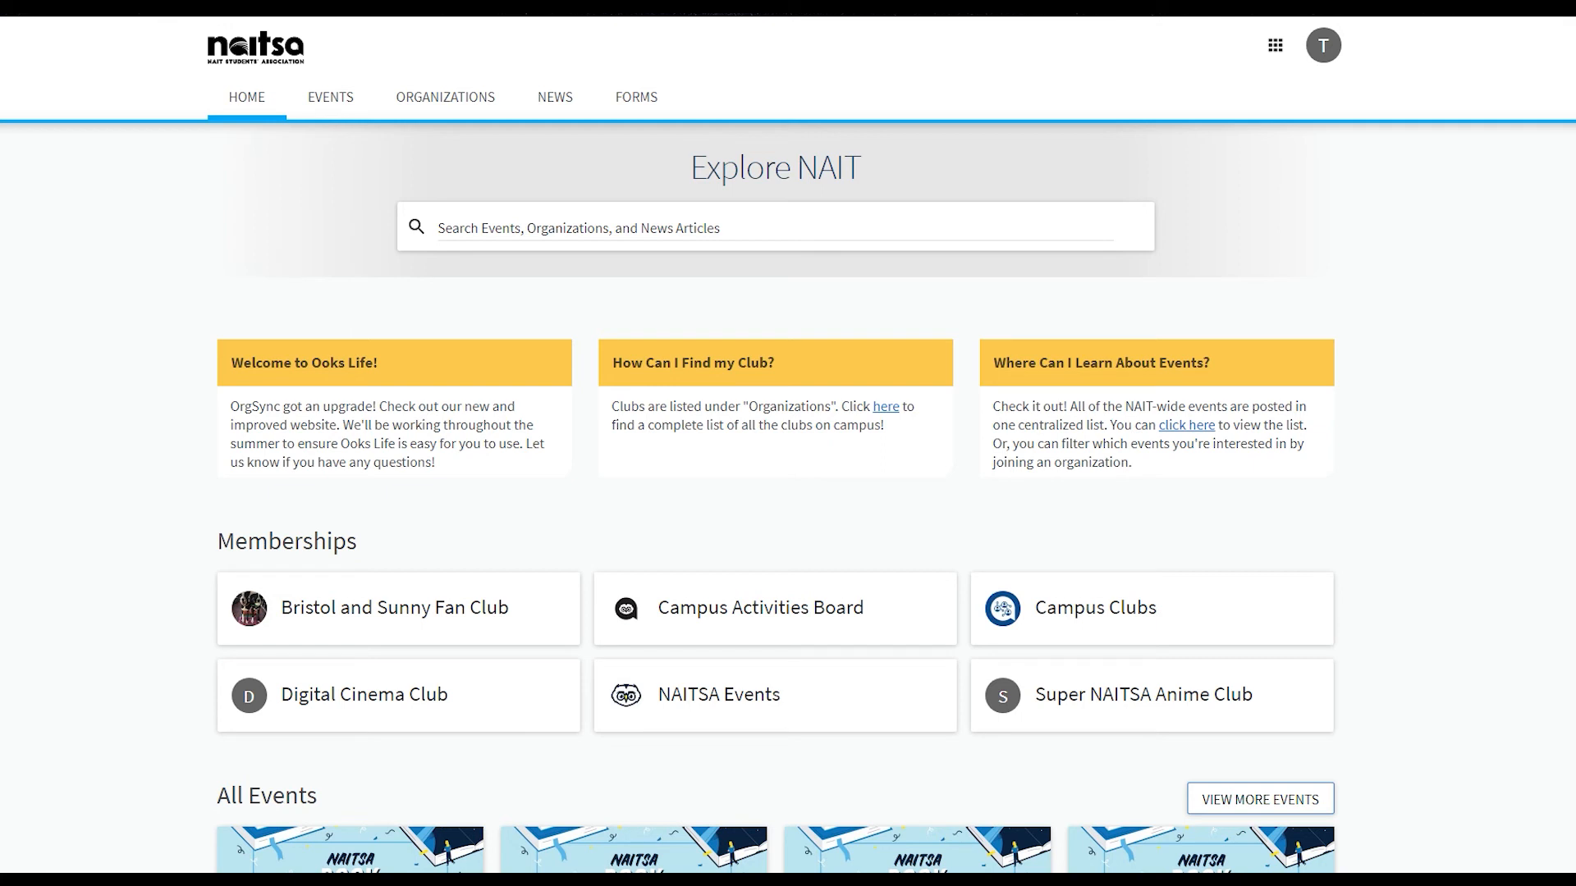
- Open the document management page of the Bristol and Sunny Fan Club organization
left_click(395, 608)
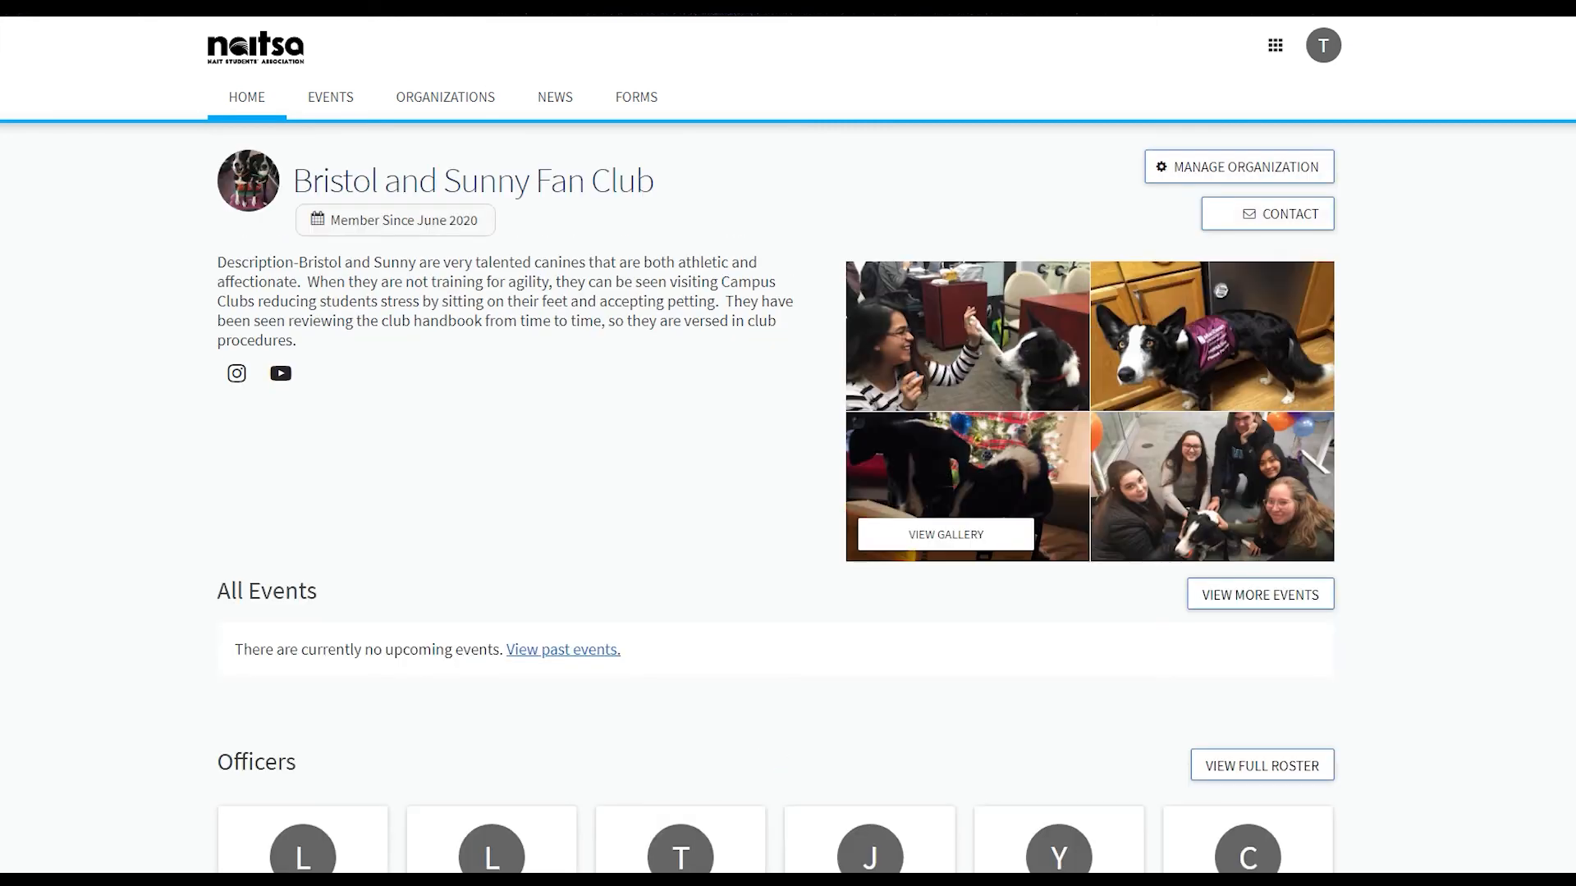
left_click(1239, 168)
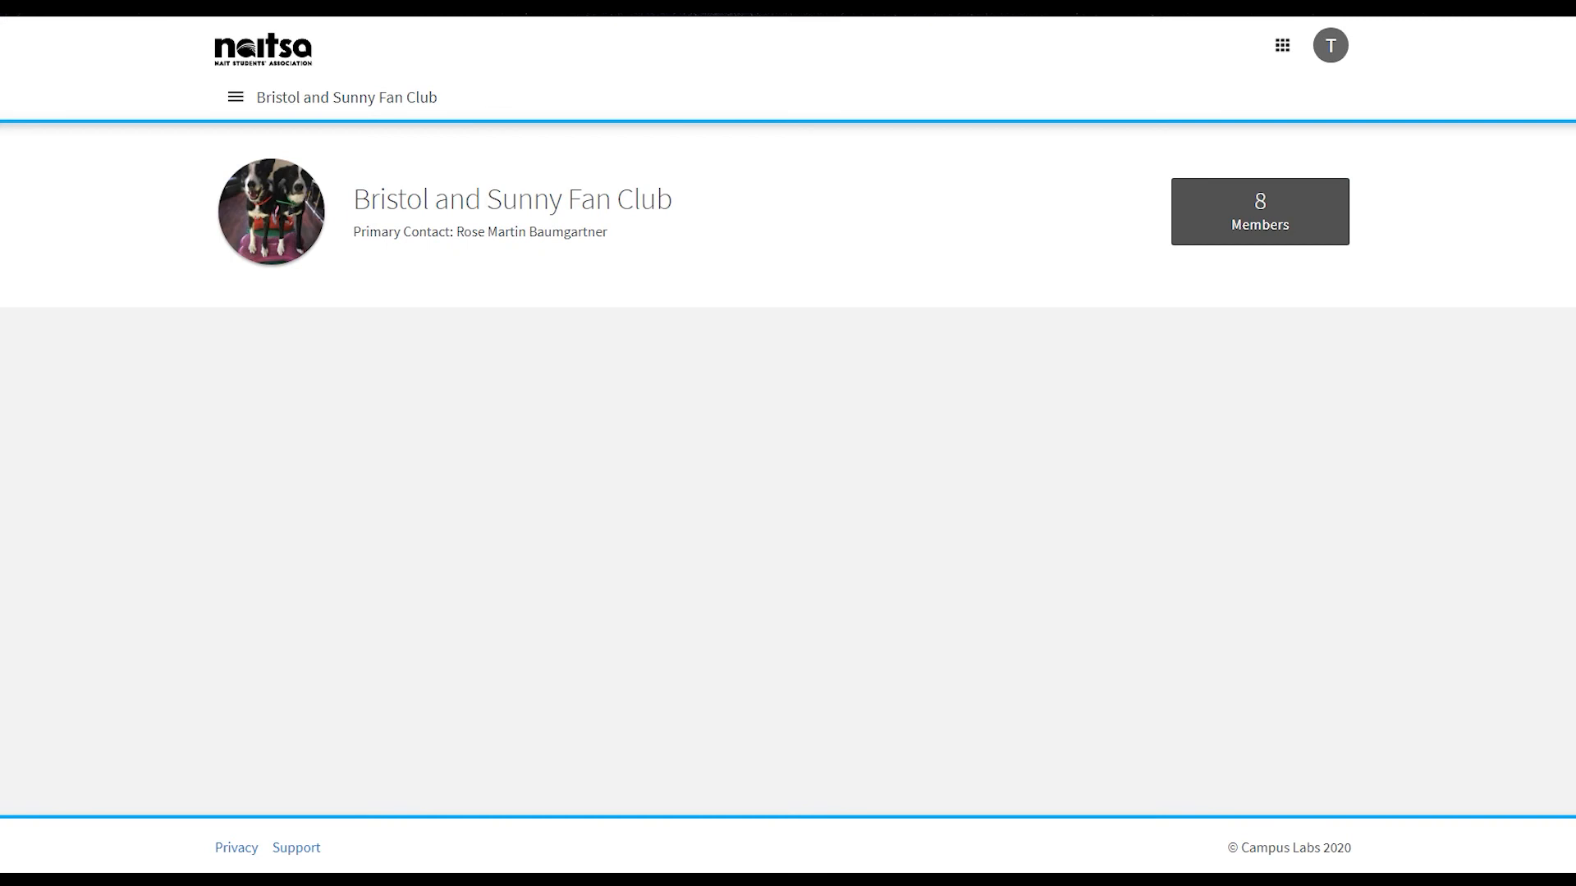
left_click(235, 97)
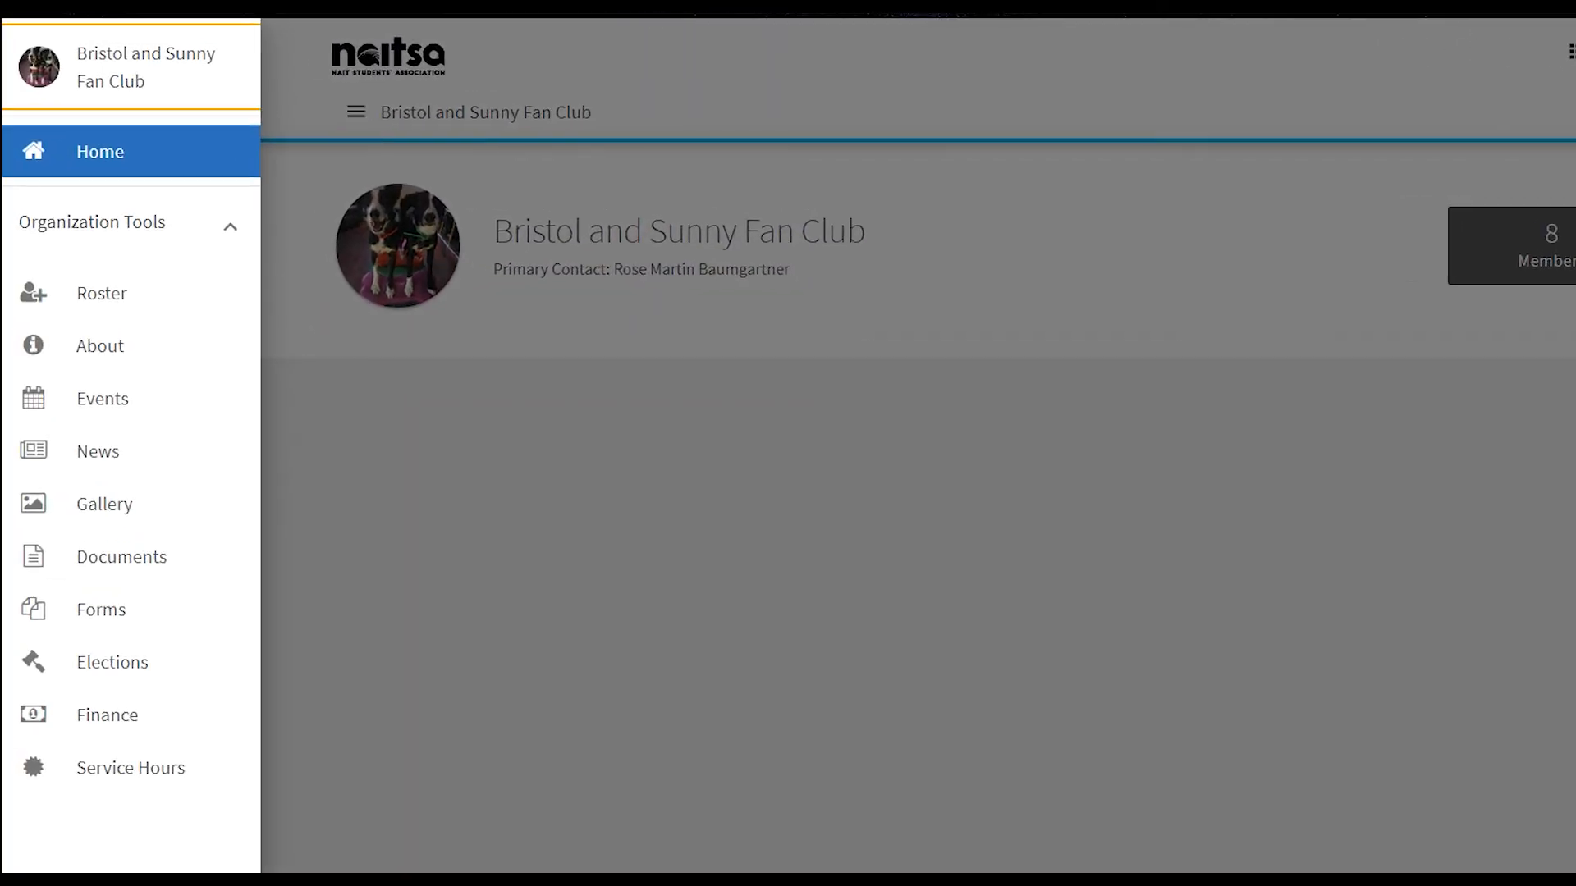
left_click(121, 557)
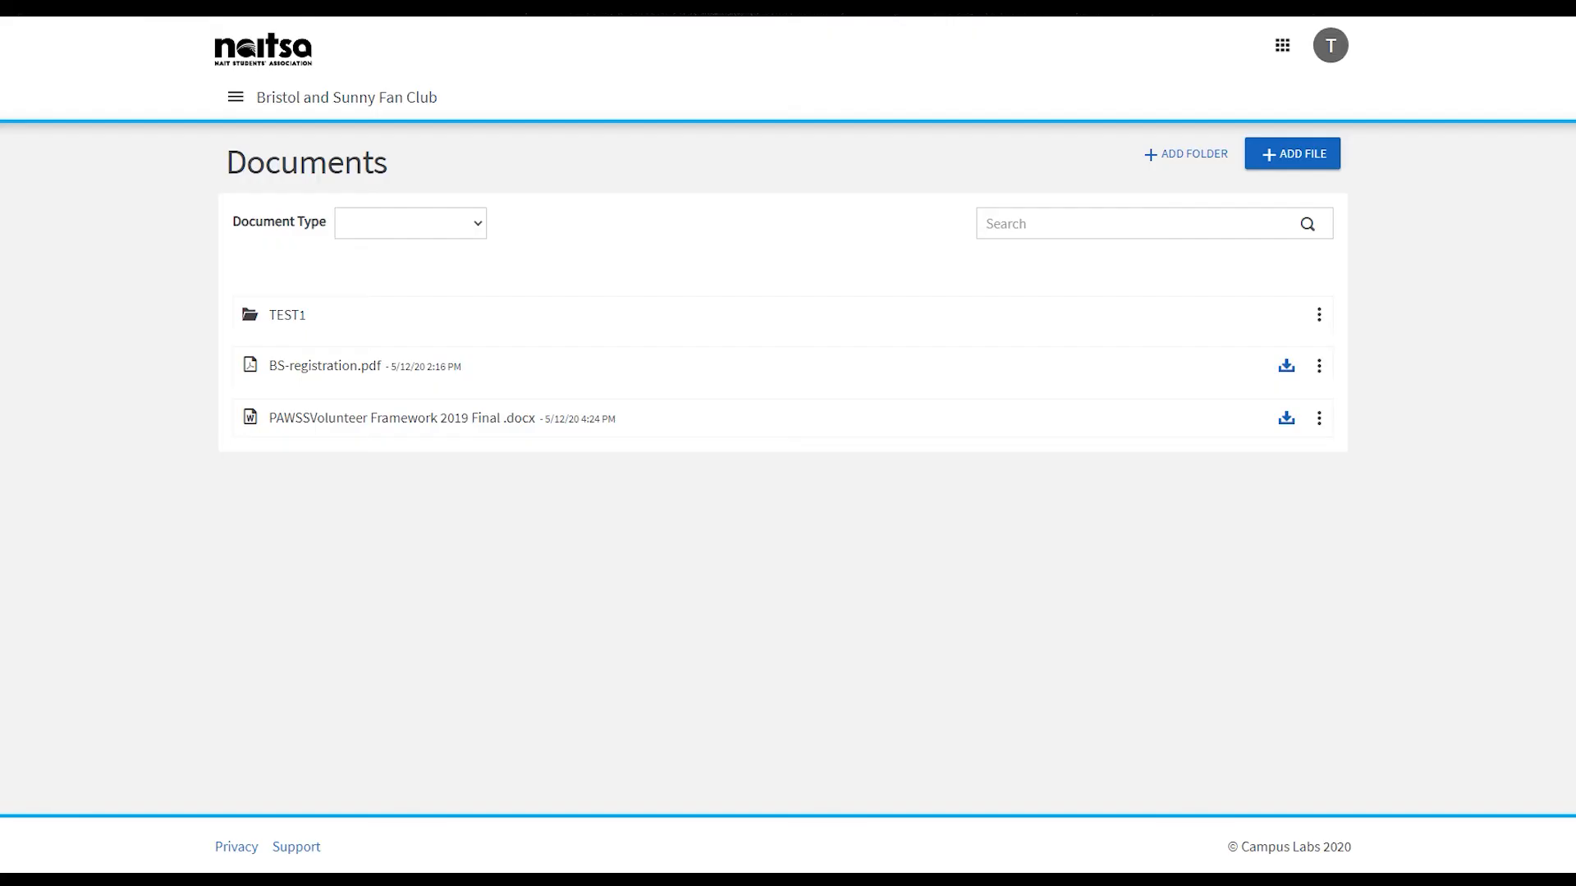
- Upload the file tEST.png to the club's documents and move it into the TEST1 folder
left_click(1292, 153)
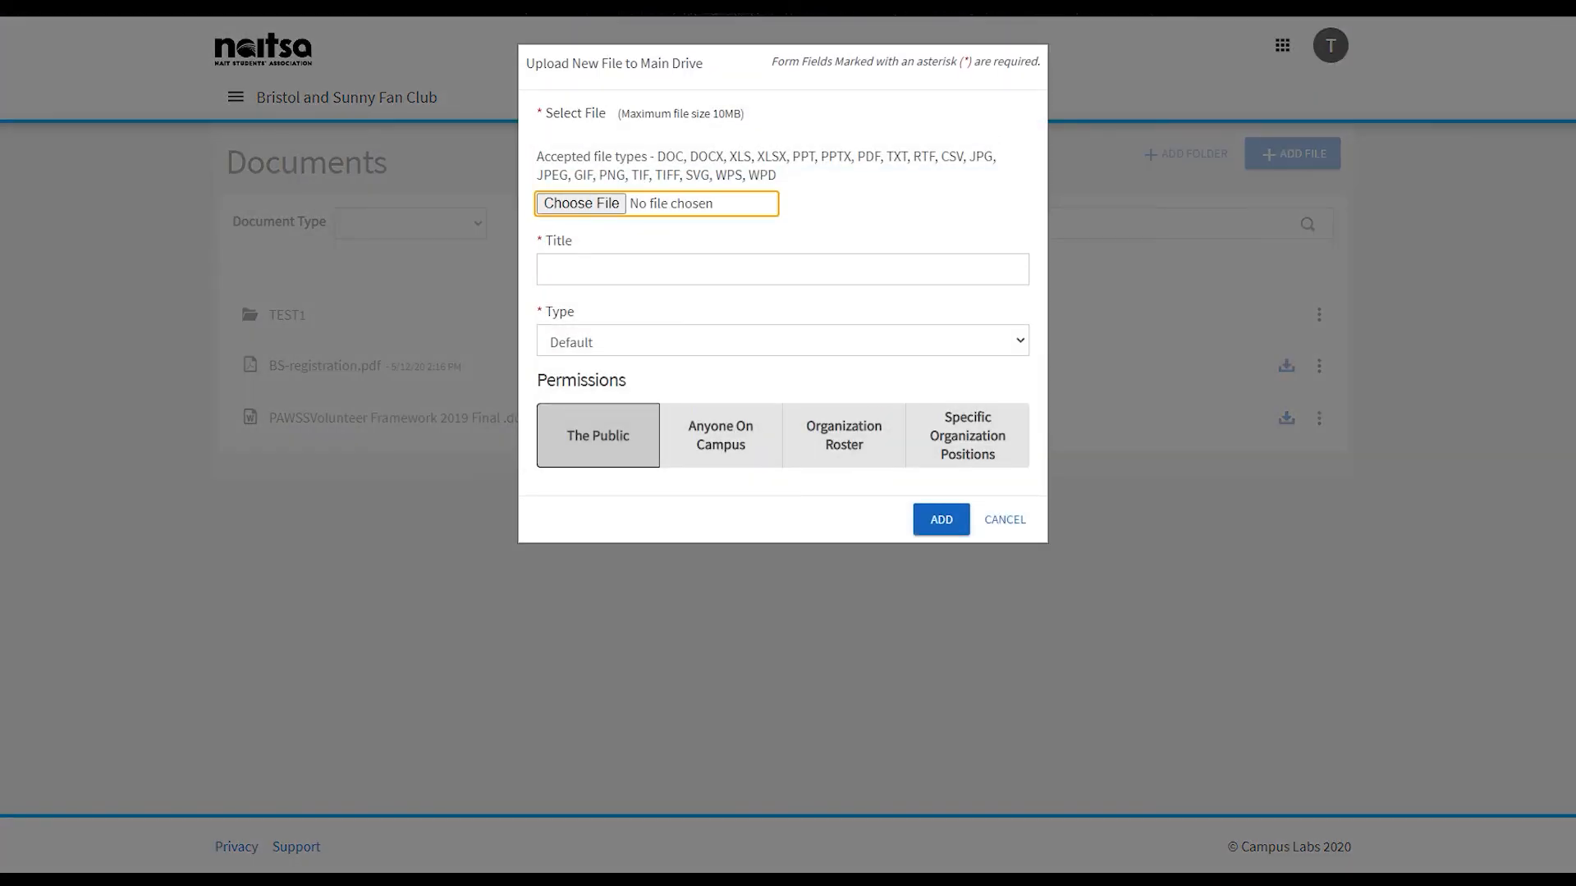
left_click(782, 341)
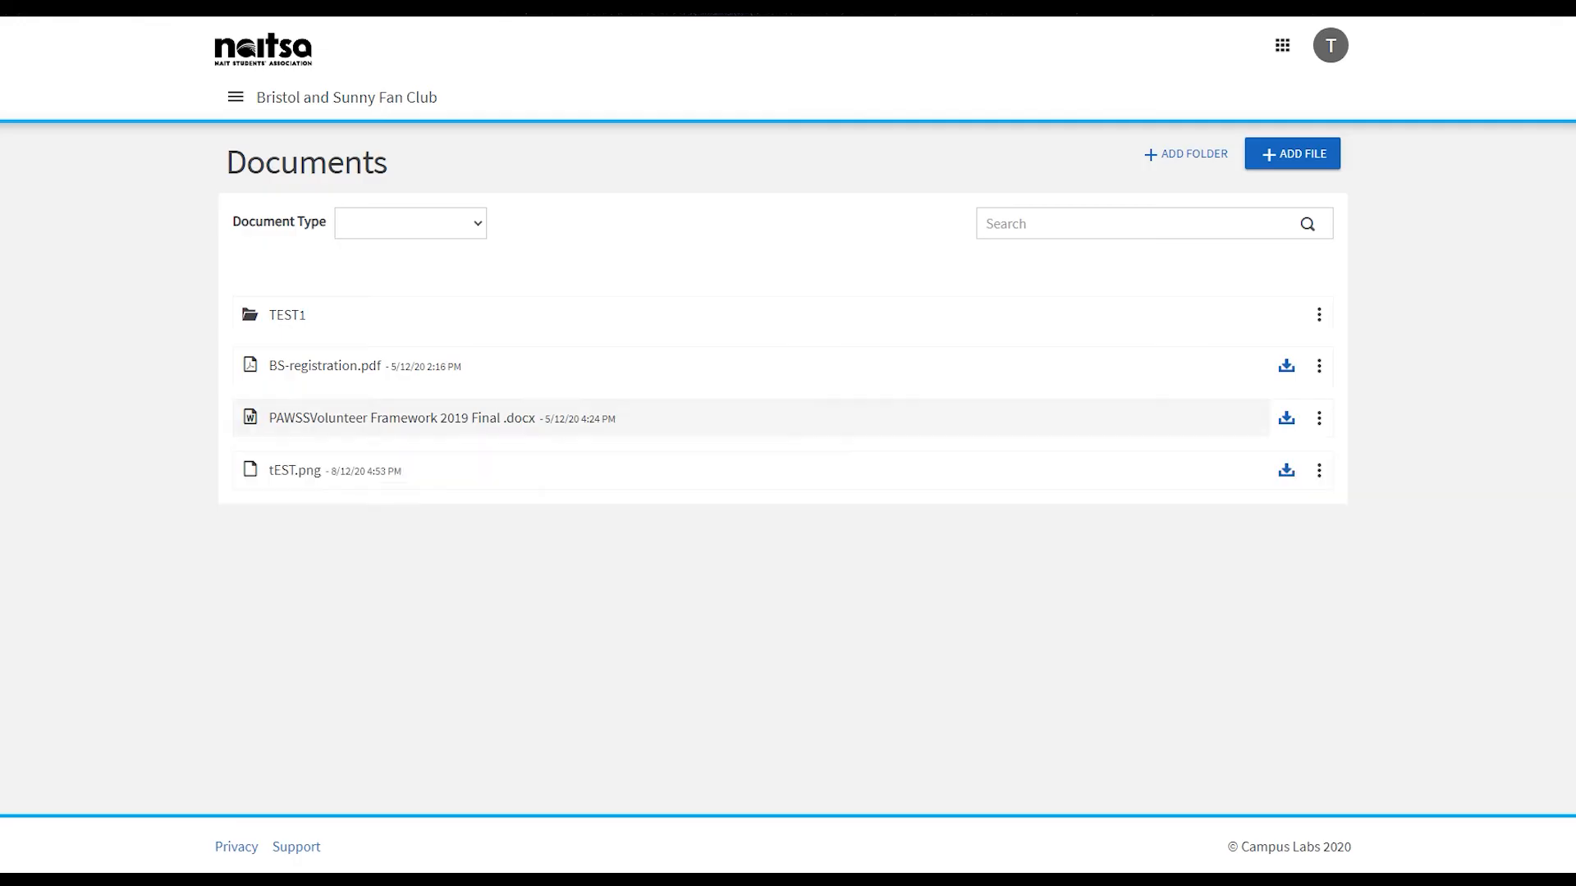
left_click_drag(370, 471, 419, 309)
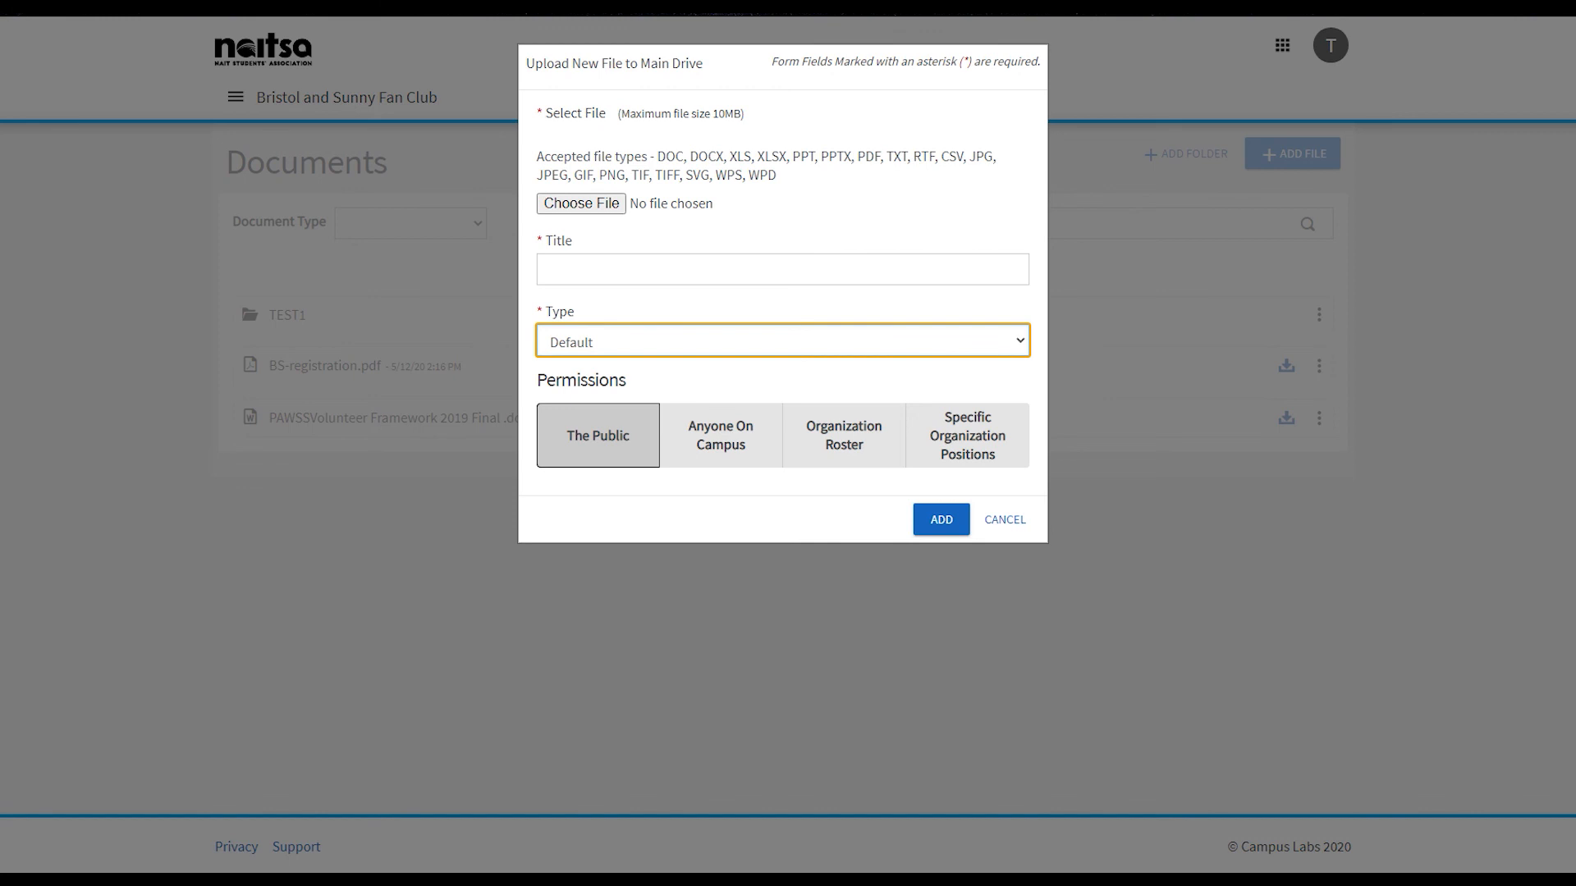
- Examine the new file's permission options Anyone On Campus, Organization Roster and Specific Organization Positions, including the list of selectable positions
left_click(720, 436)
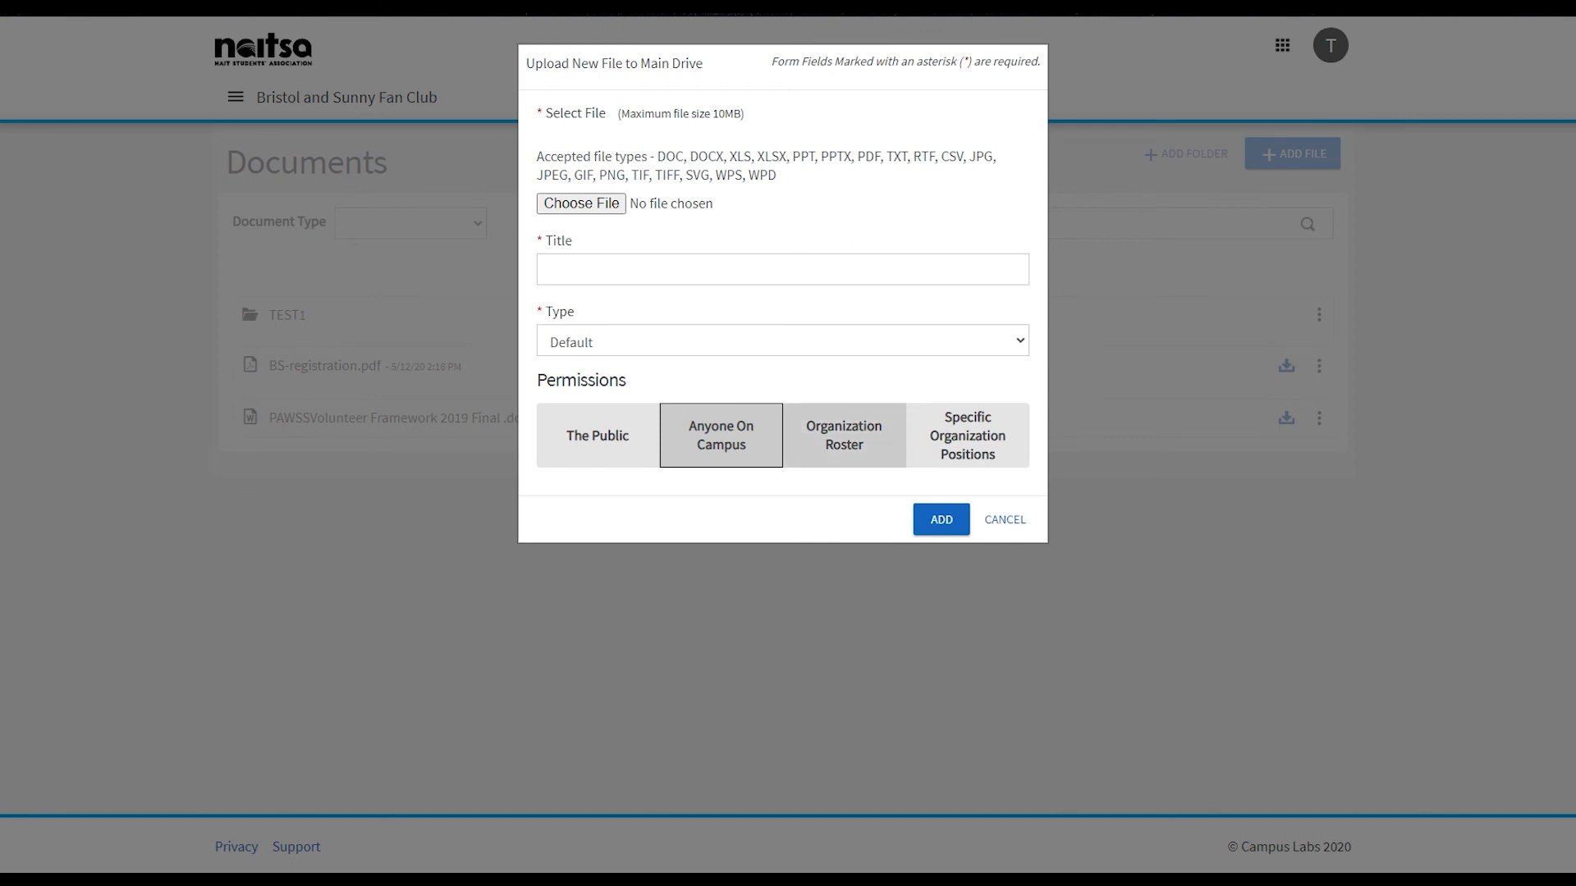
left_click(843, 435)
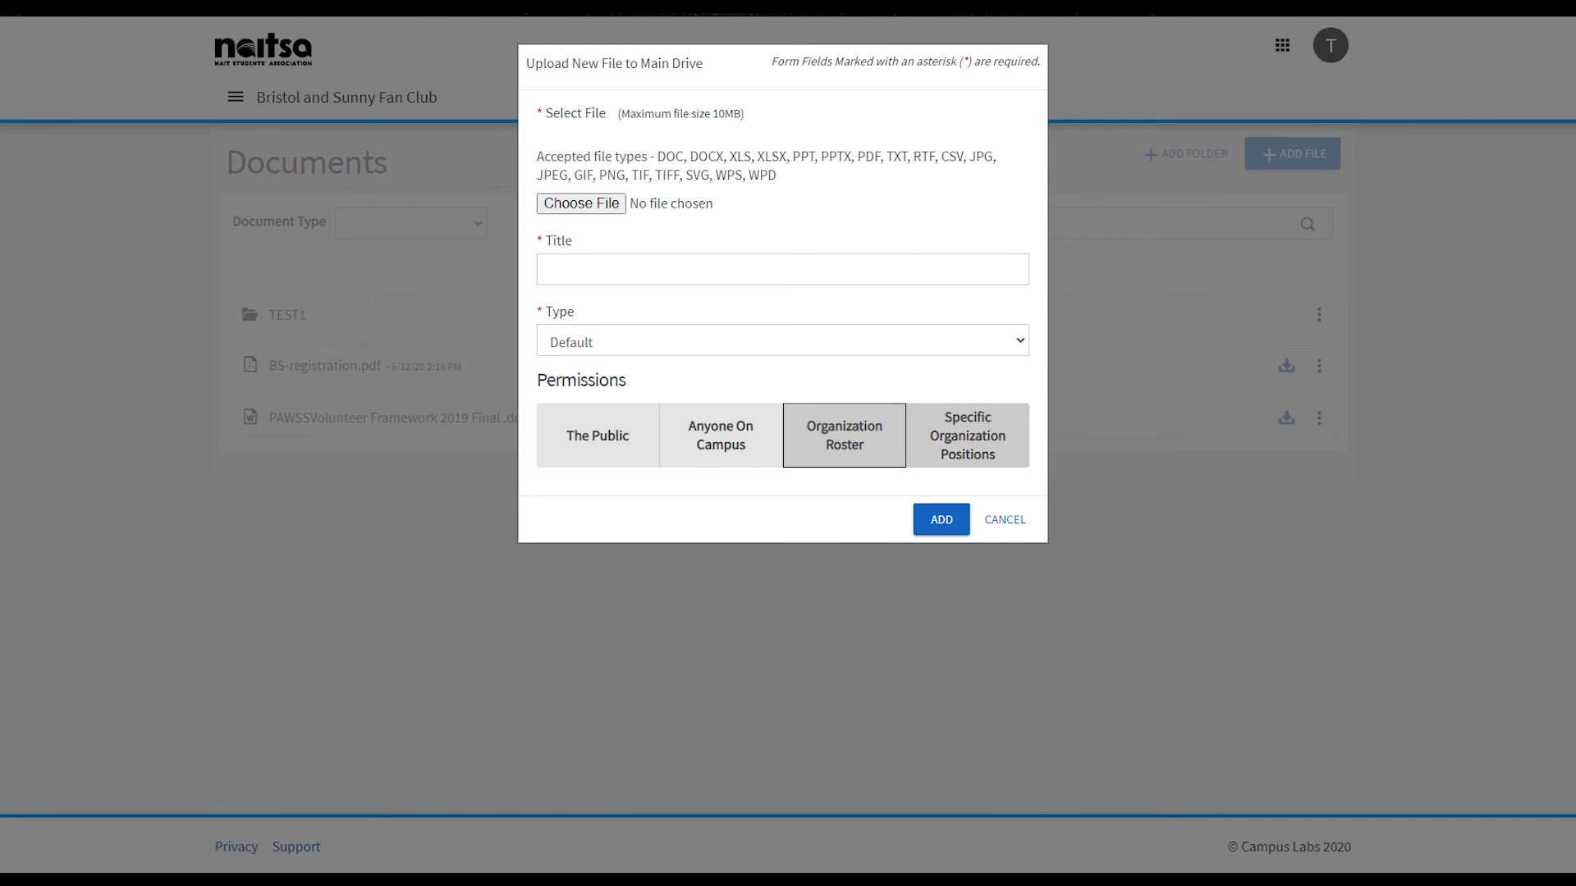
left_click(968, 435)
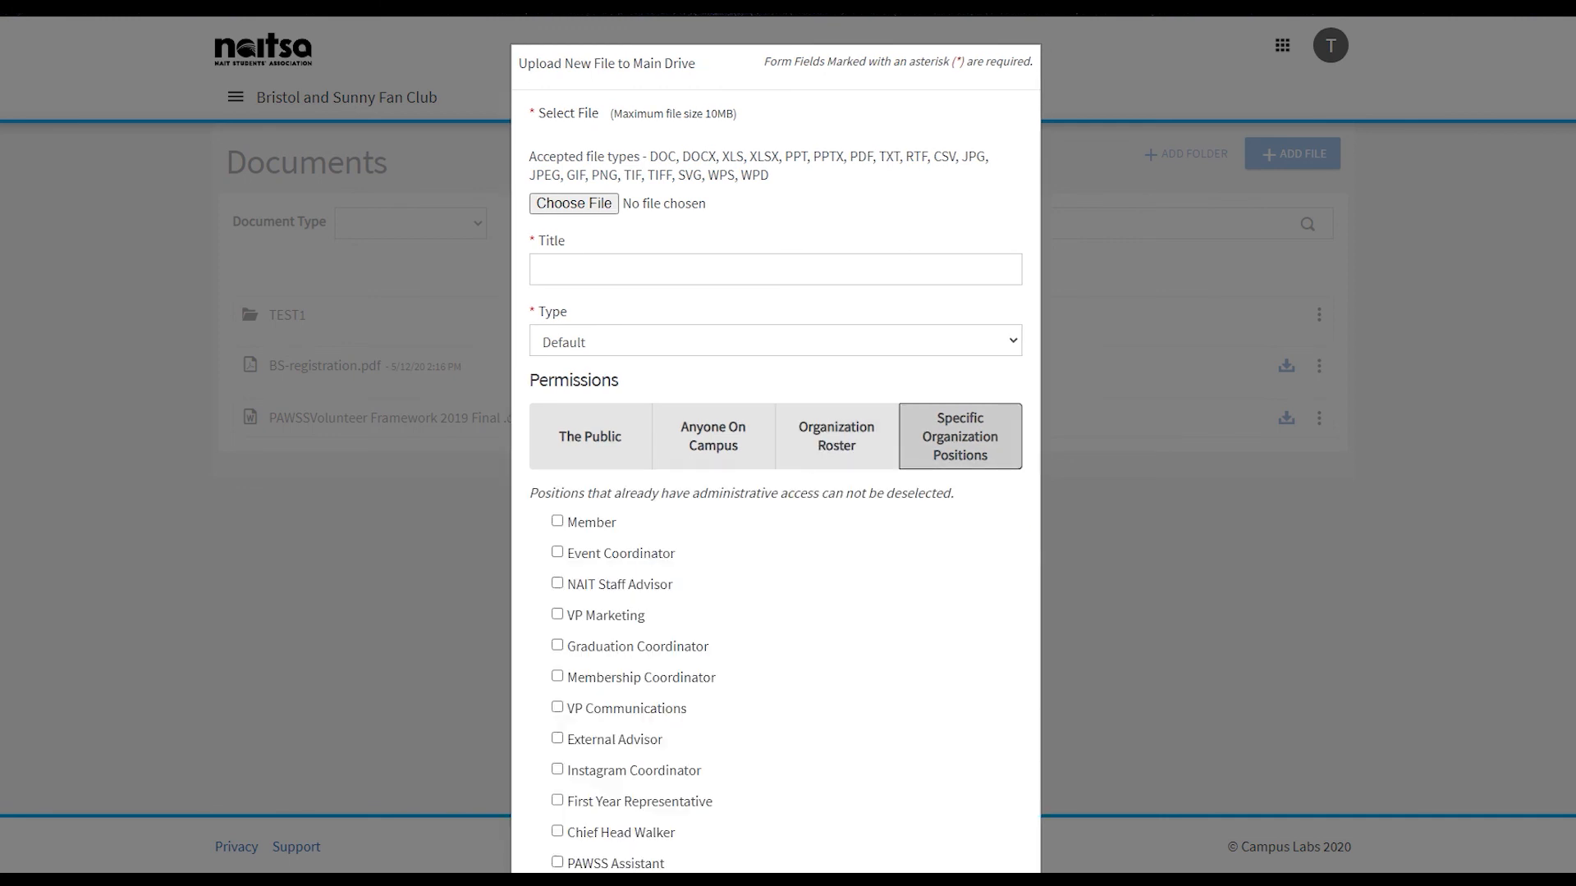
scroll(775, 443, "down", 4)
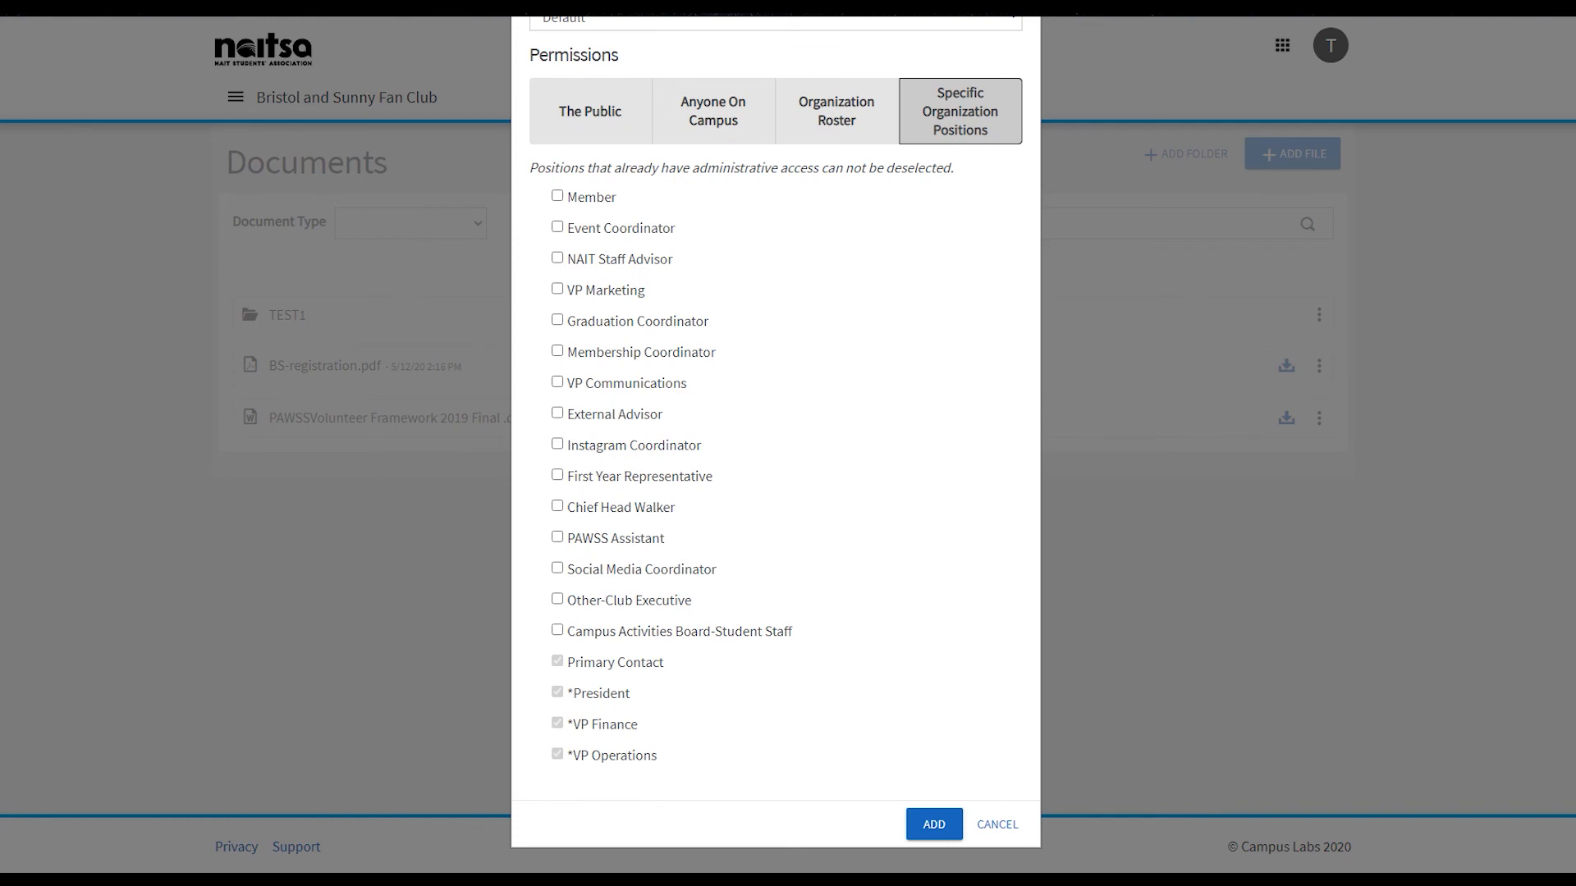
scroll(776, 443, "up", 4)
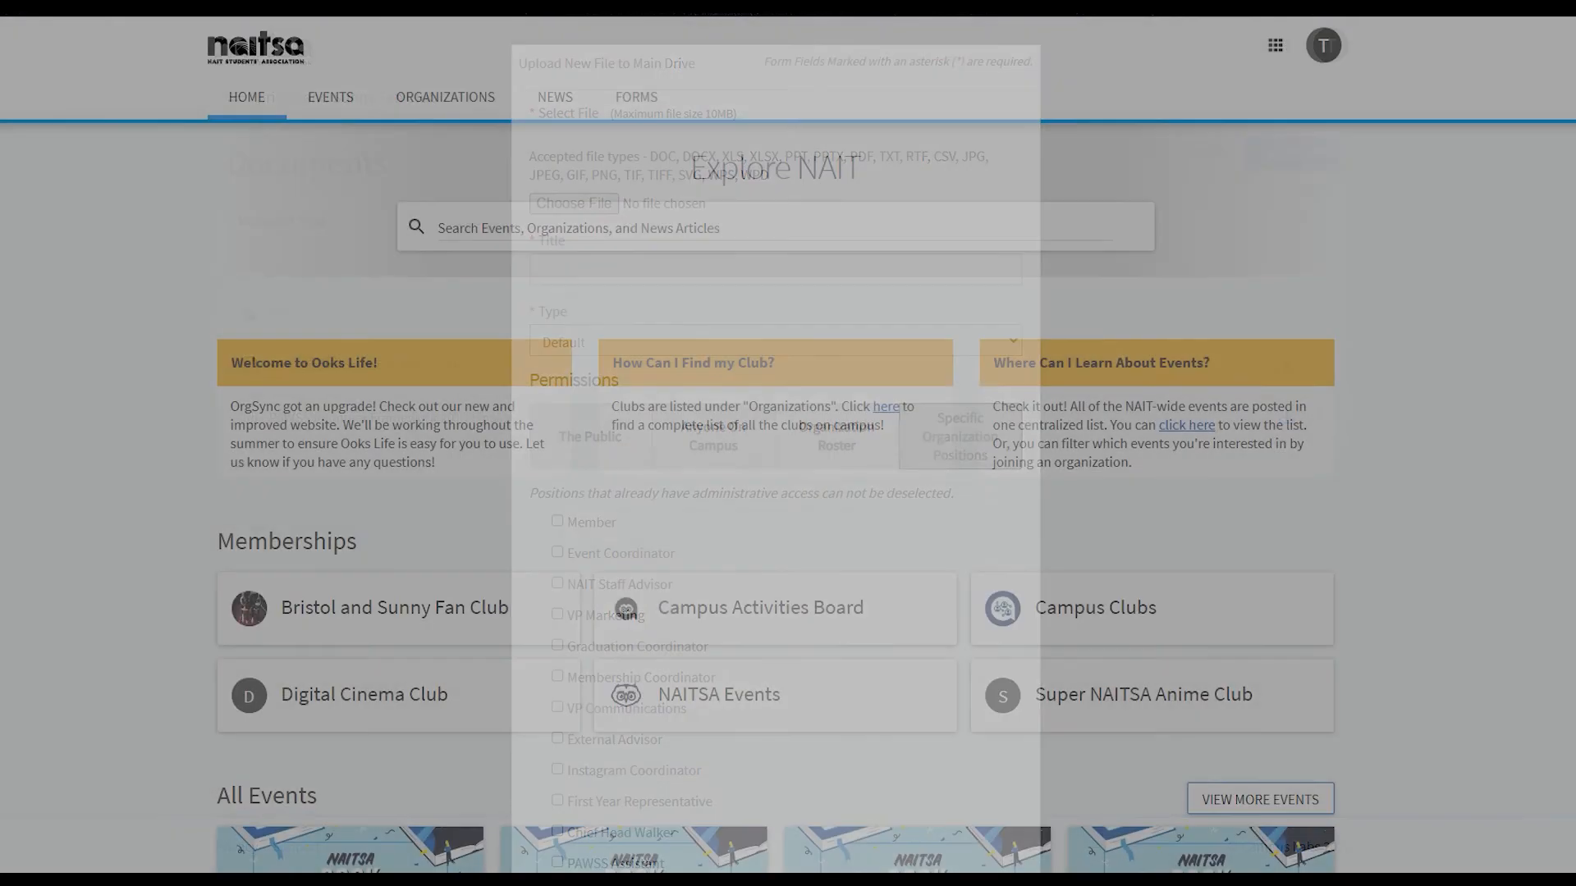